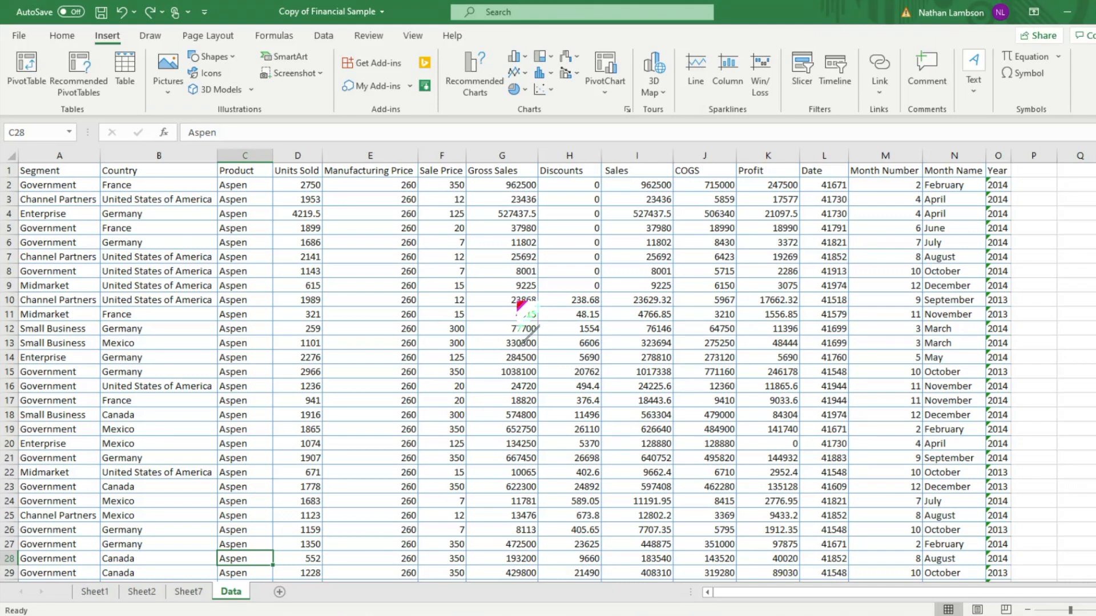
left_click(521, 303)
key("ctrl+a")
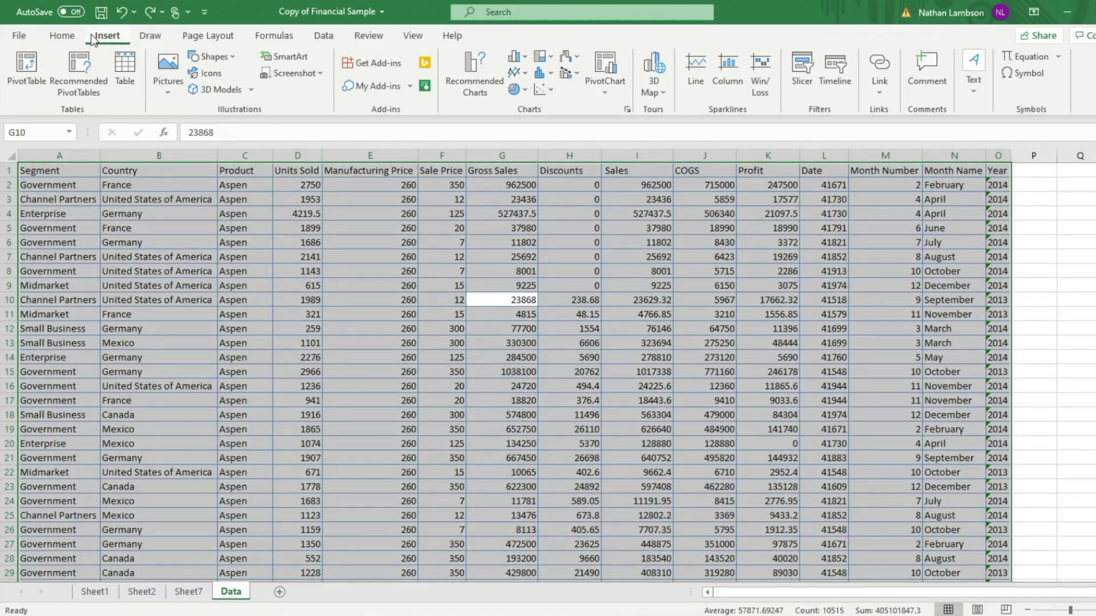
left_click(63, 36)
left_click(113, 40)
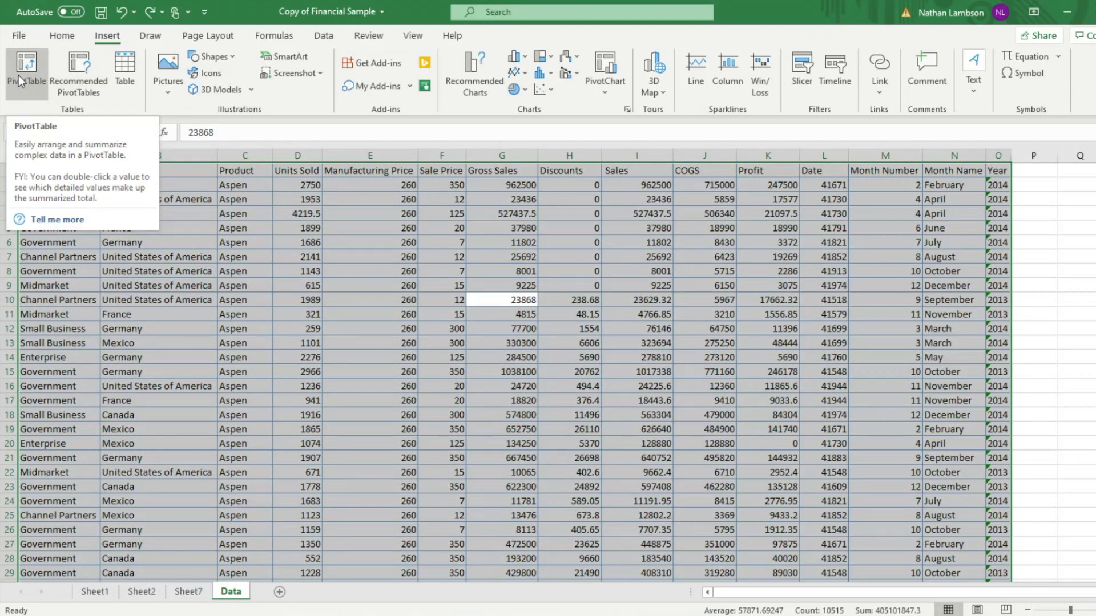
left_click(294, 256)
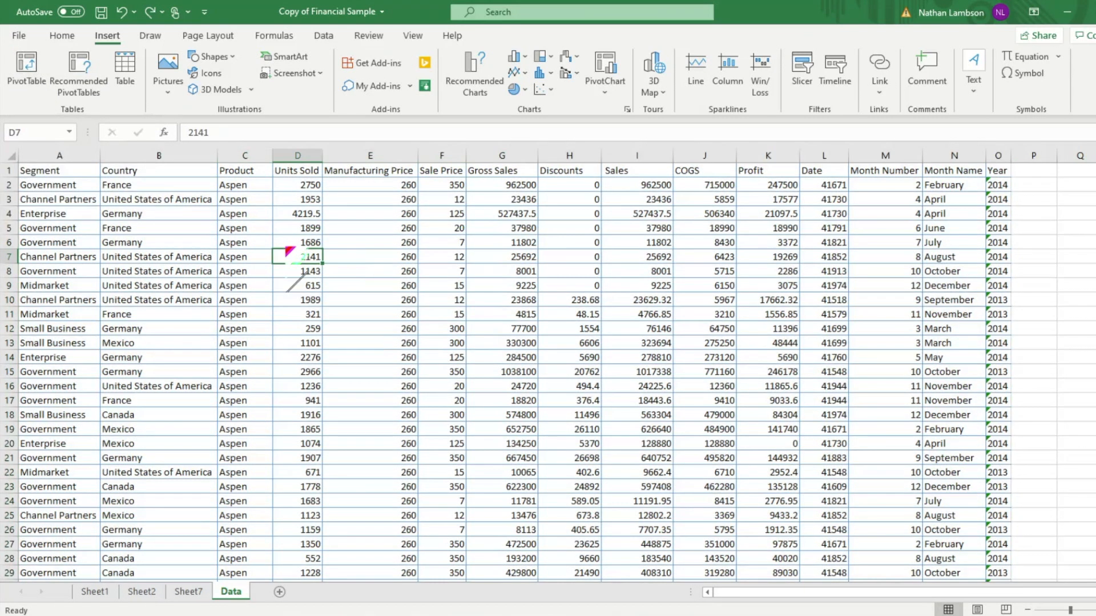
- Convert the whole financial data range A1:O701 on the Data sheet into a table with headers
left_click(313, 343)
key("ctrl+a")
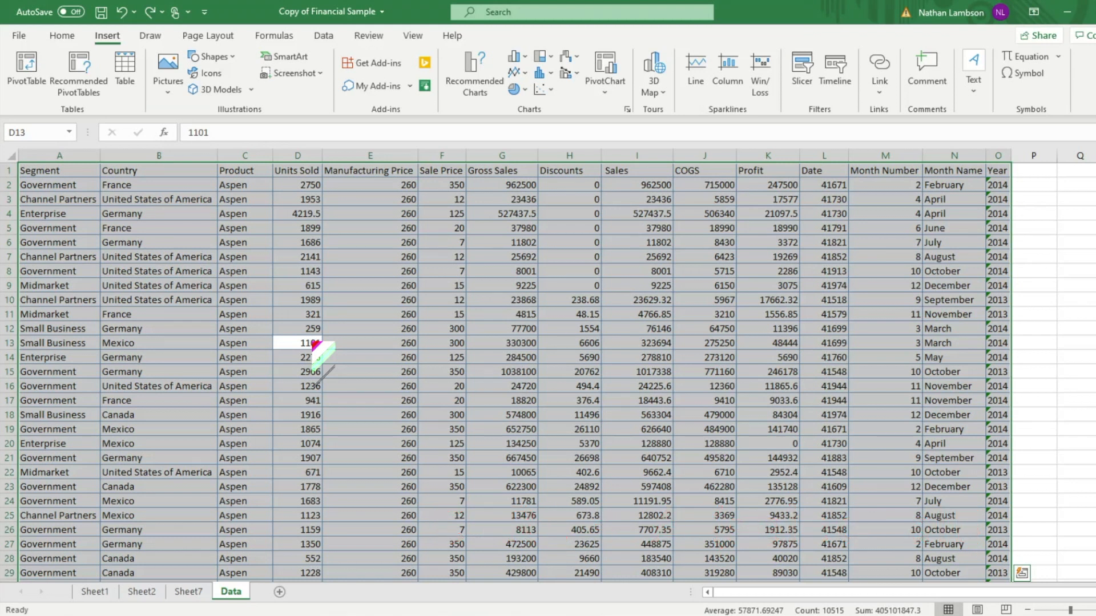
key("ctrl+t")
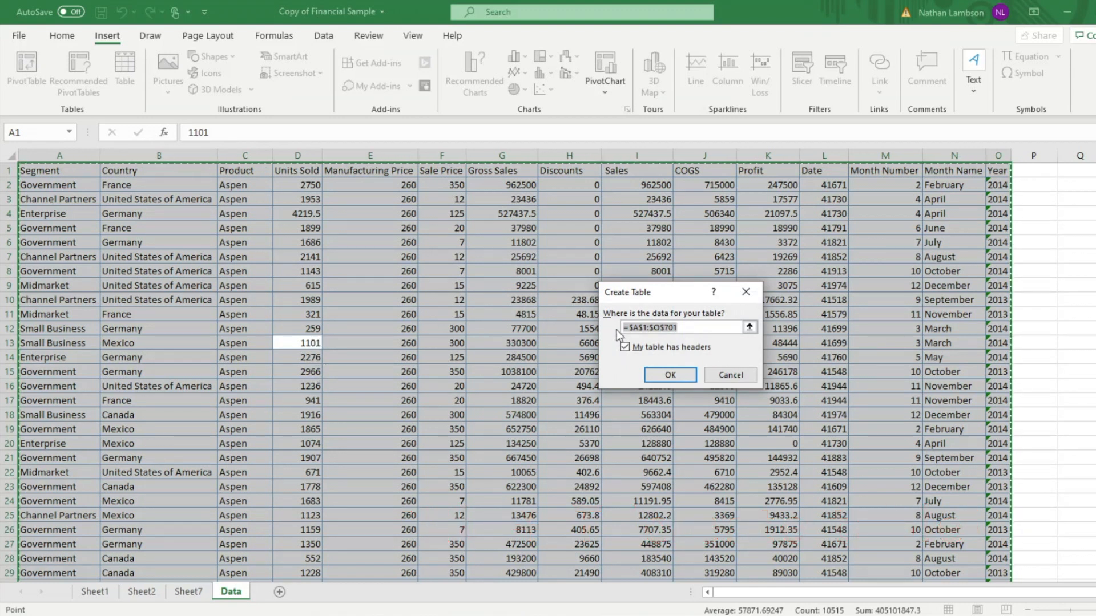
left_click(671, 375)
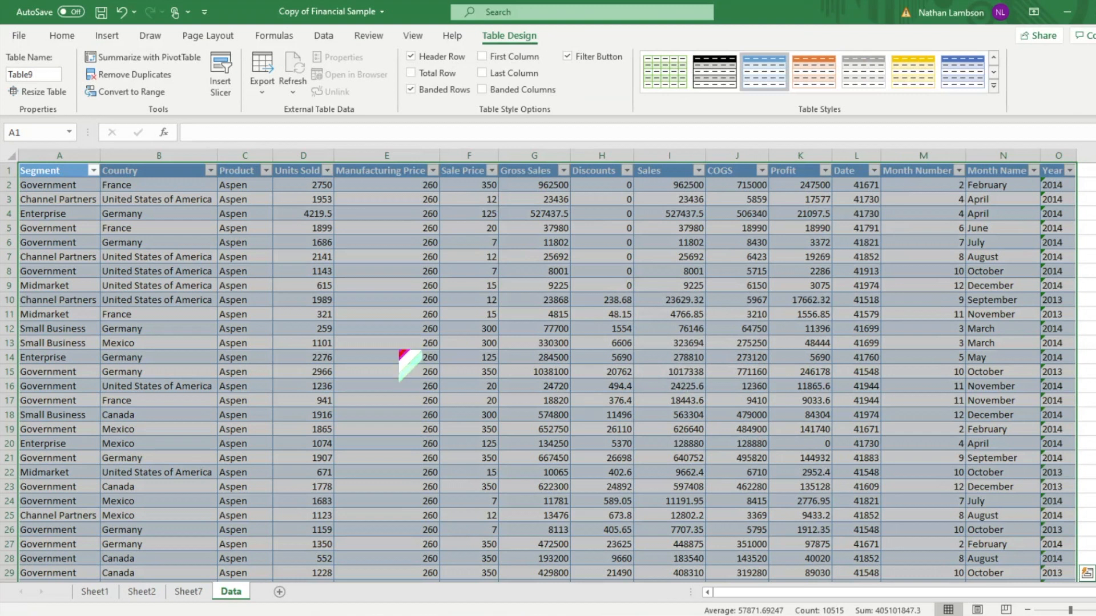
left_click(403, 357)
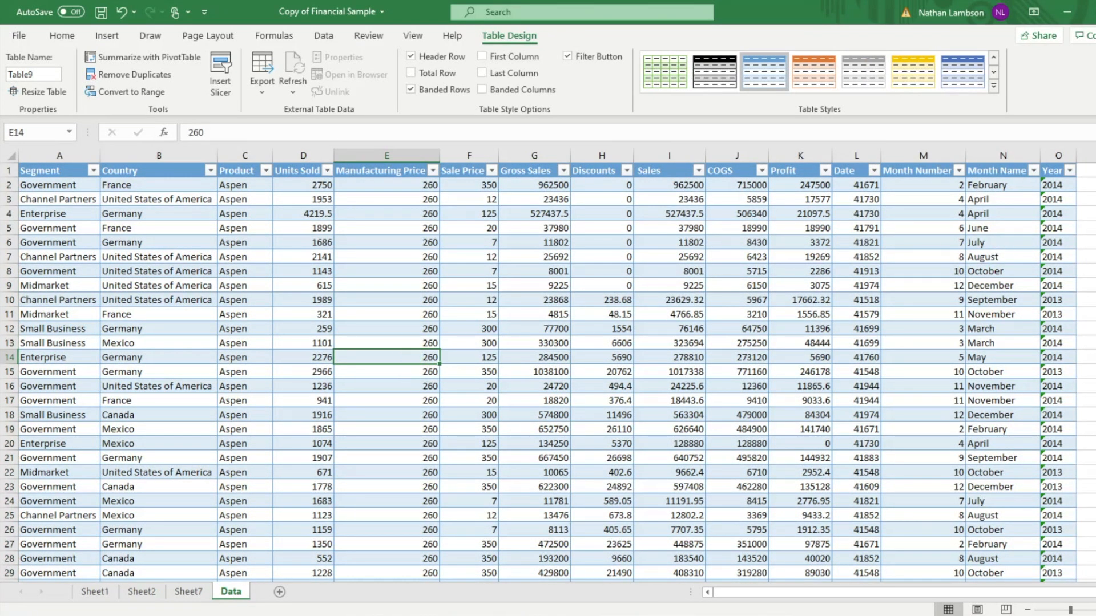
- Try adding a record directly below the table's last row with segment Government, country Mexico and product Maple
left_click_drag(1095, 171, 1095, 182)
key("Down")
key("Down")
key("Down")
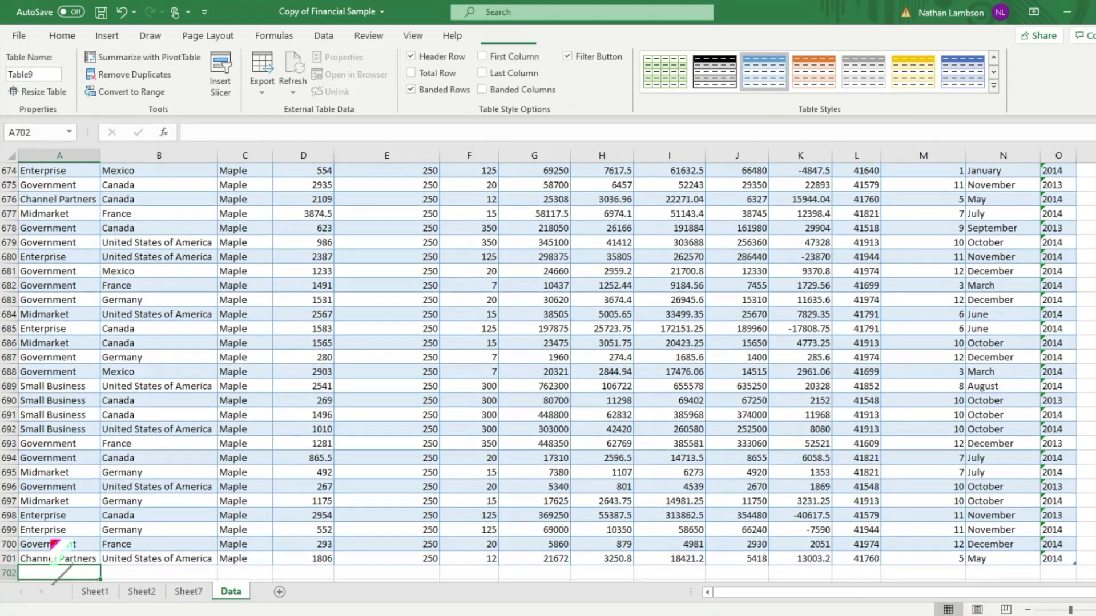
key("Down")
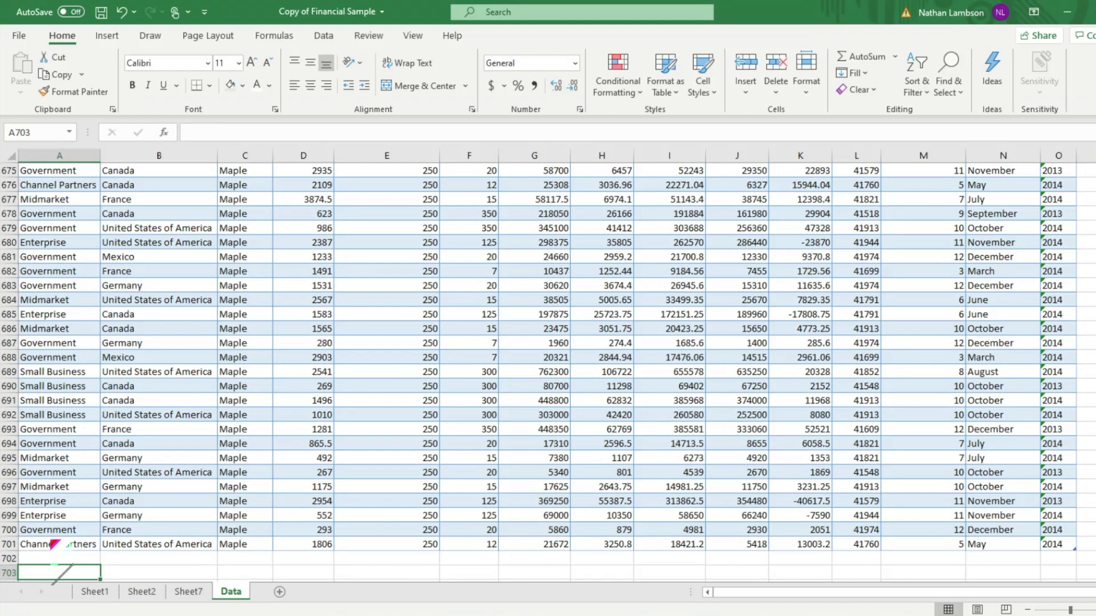
key("Up")
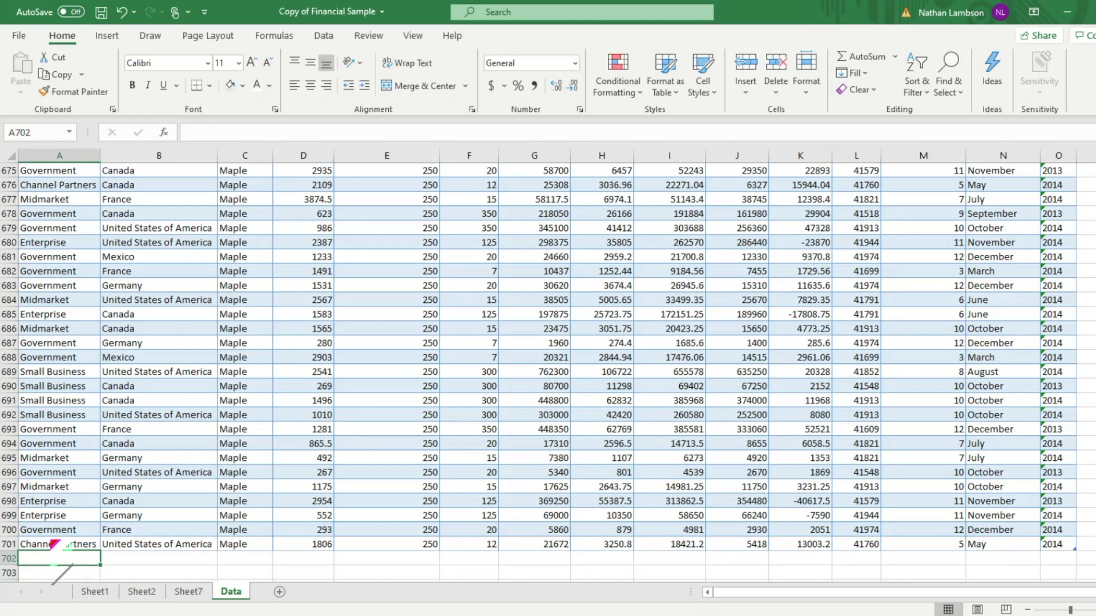
type("Government")
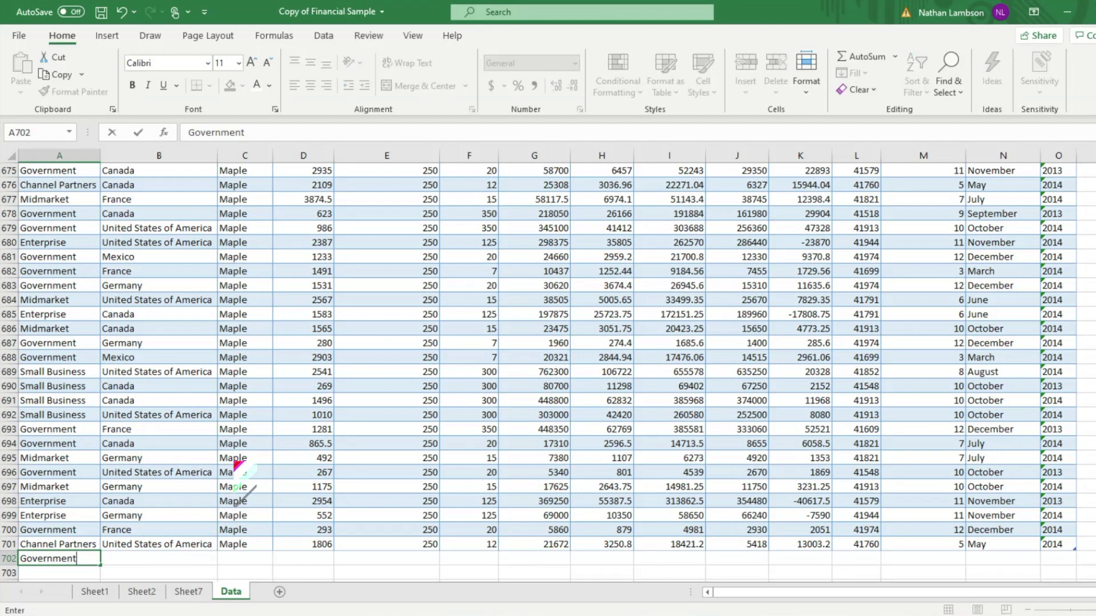
key("Tab")
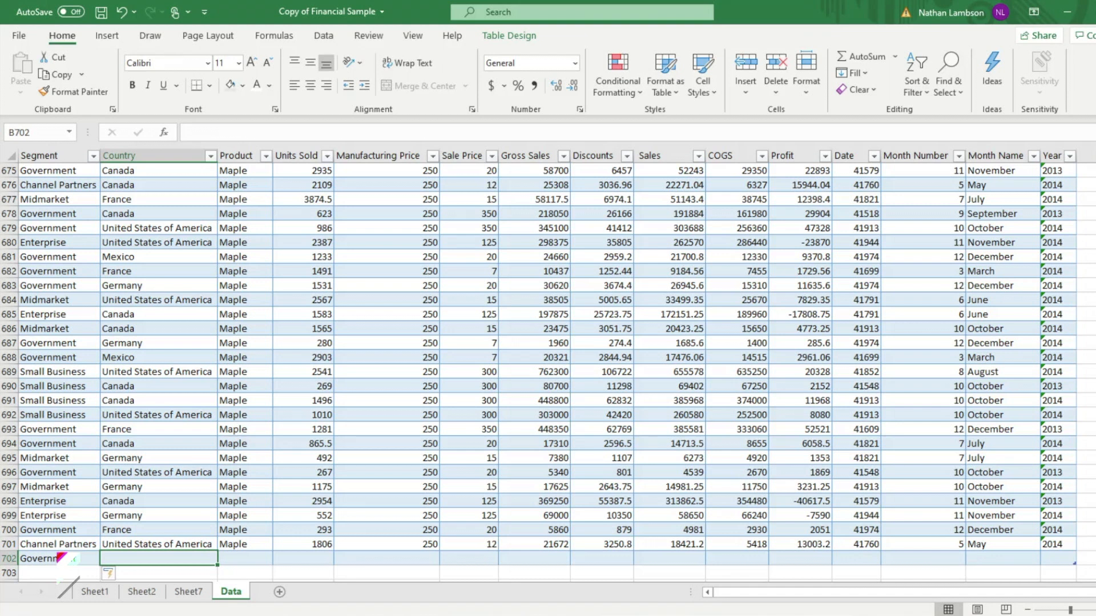
type("Mexico")
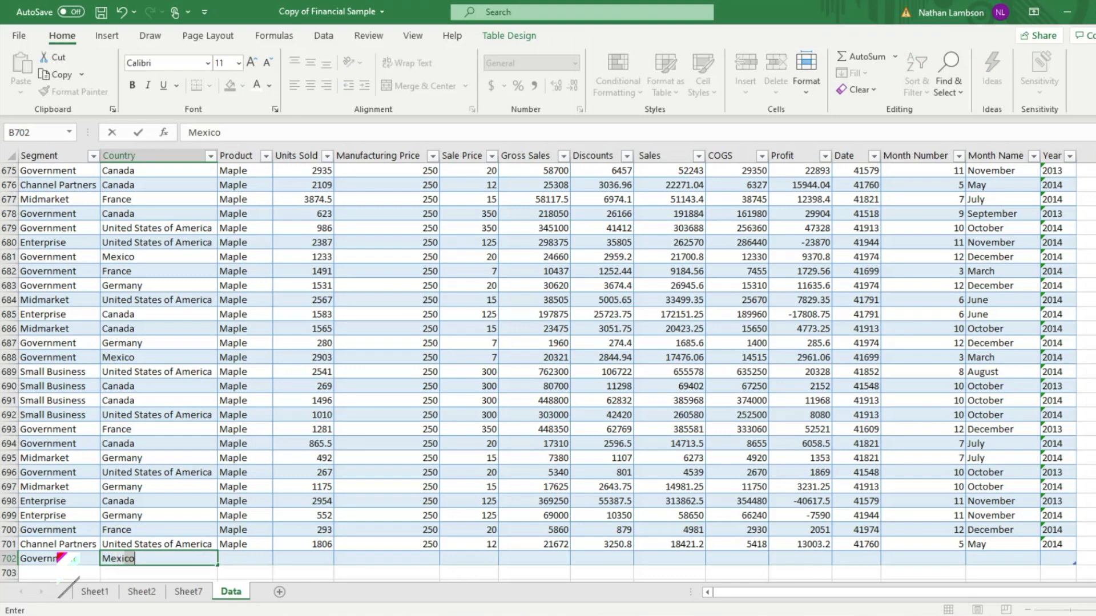
key("Tab")
type("Maple")
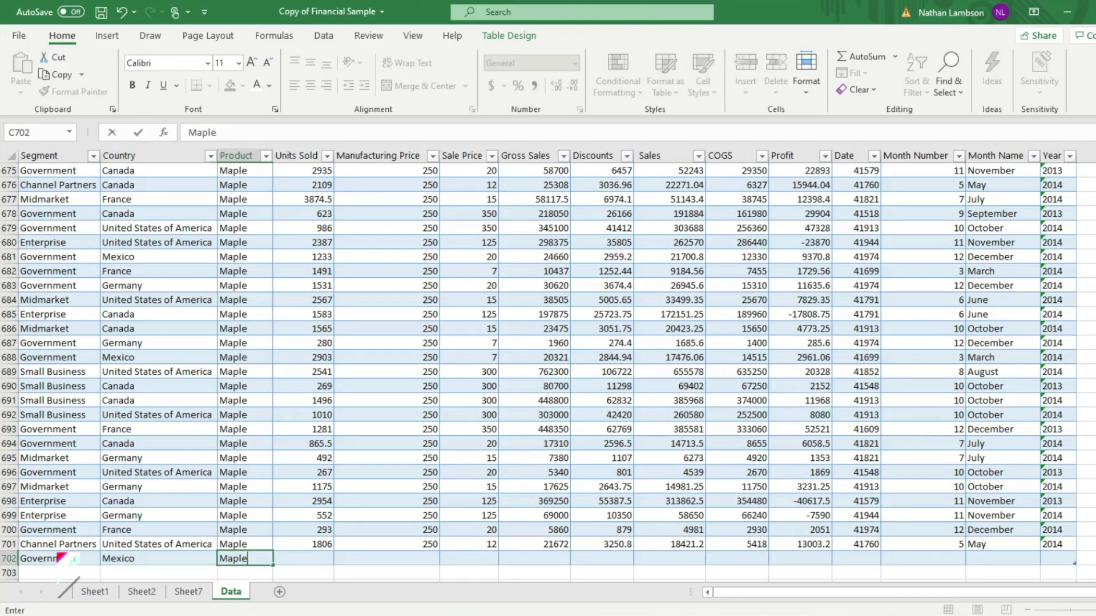
key("Tab")
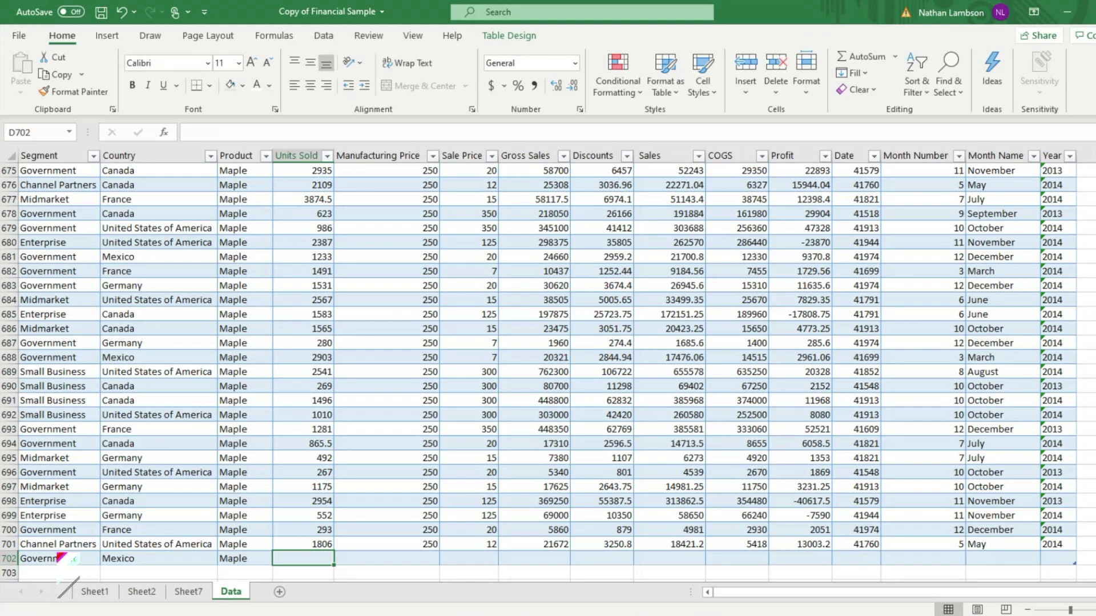
- Undo the entries made in row 702 and the table expansion
key("ctrl+z")
key("ctrl+z")
key("ctrl+z")
key("ctrl+z")
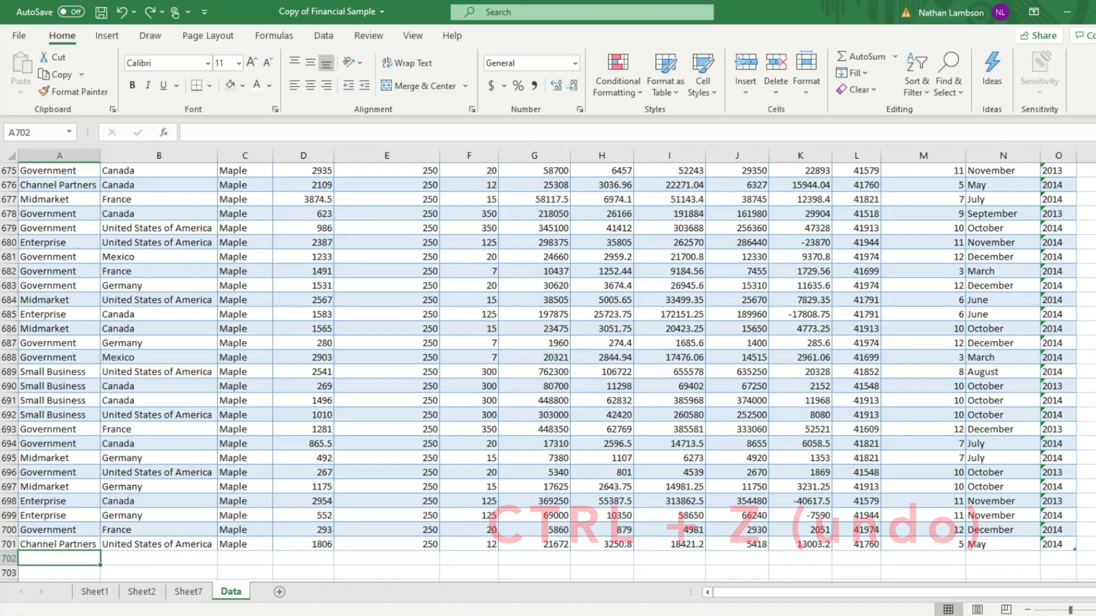
- Format all values in the table's Date column as Short Date
left_click_drag(1095, 562, 1095, 171)
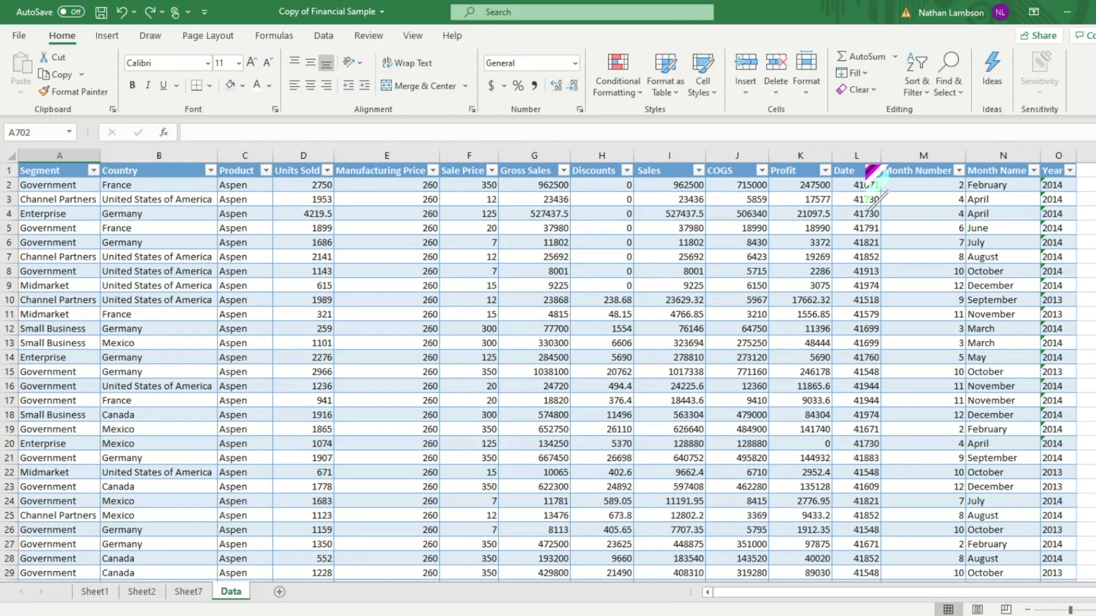
left_click(844, 184)
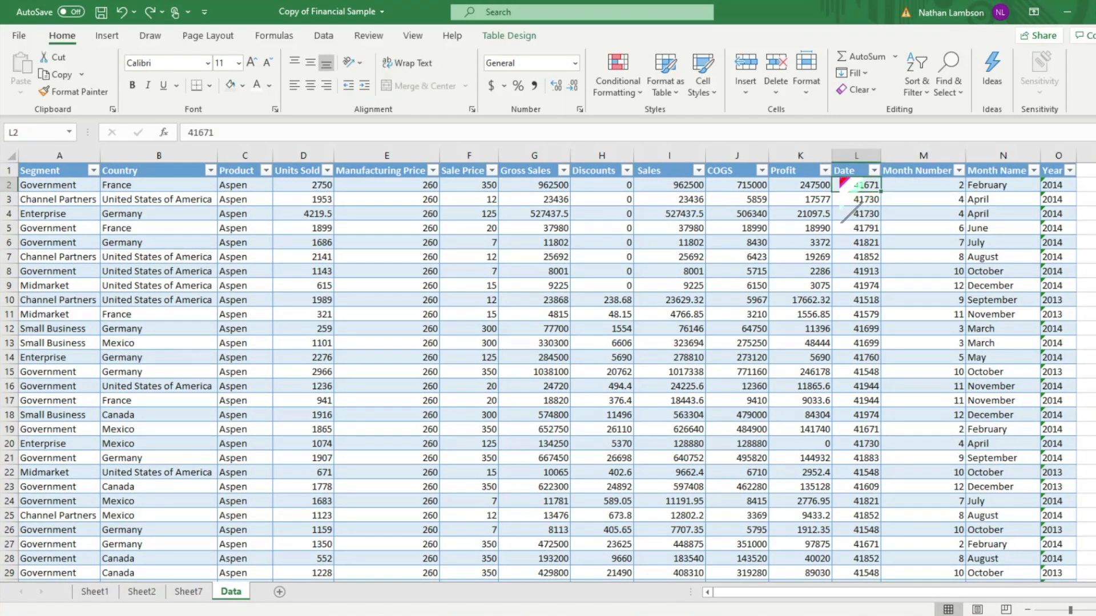
key("ctrl+shift+Down")
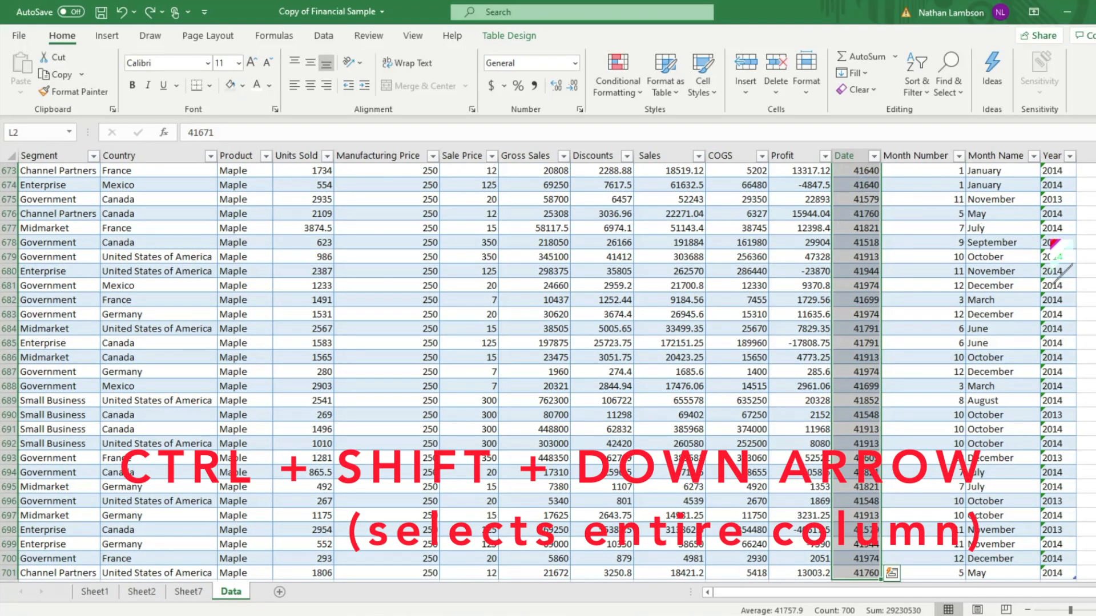
scroll(548, 372, "up", 20)
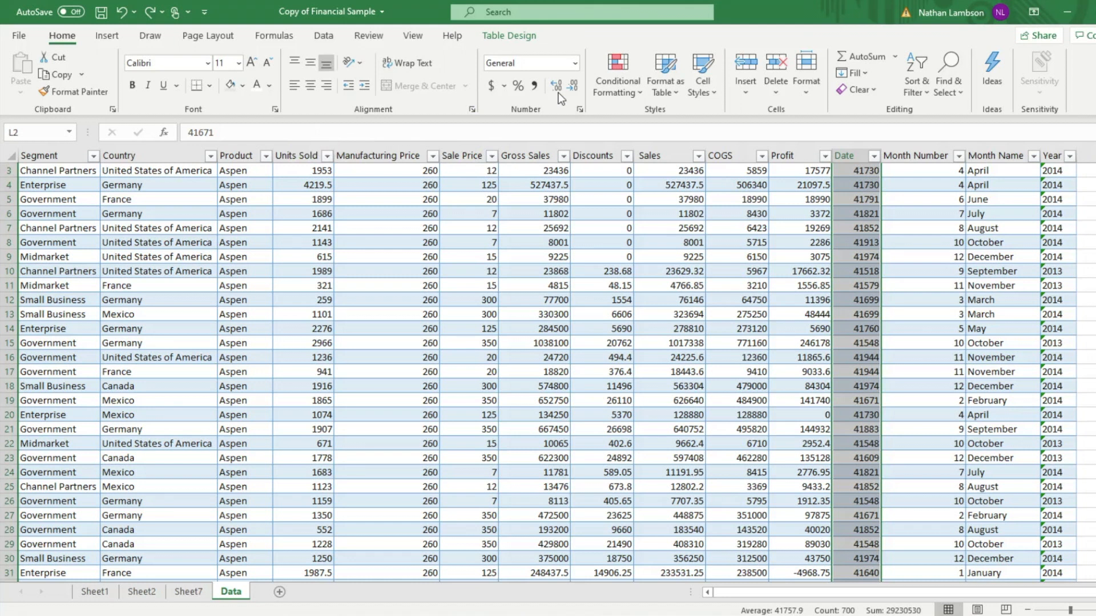
left_click(574, 62)
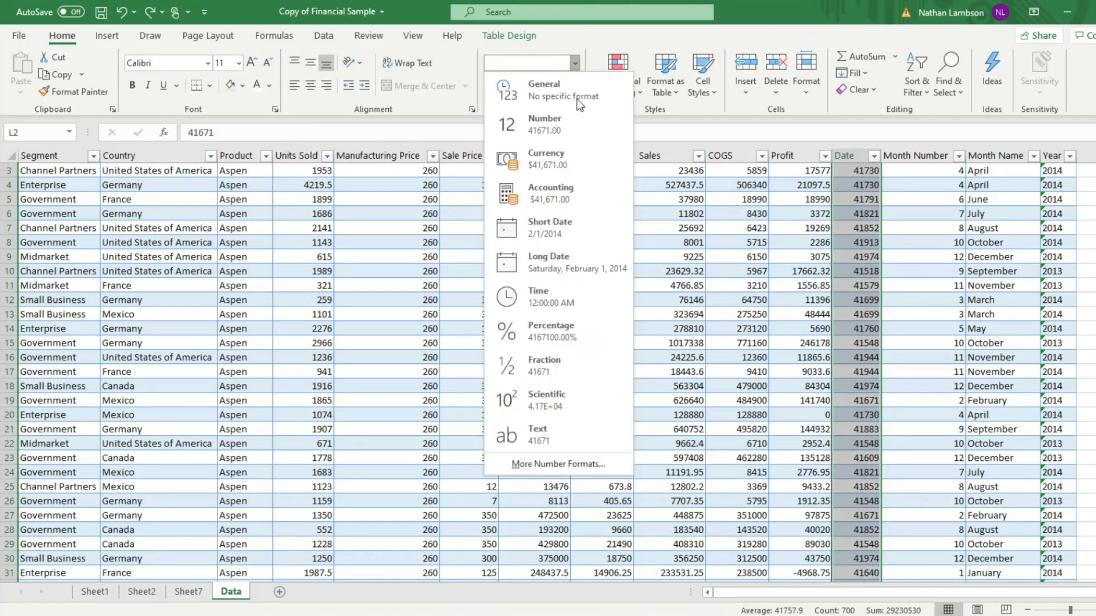
left_click(571, 225)
scroll(566, 240, "up", 1)
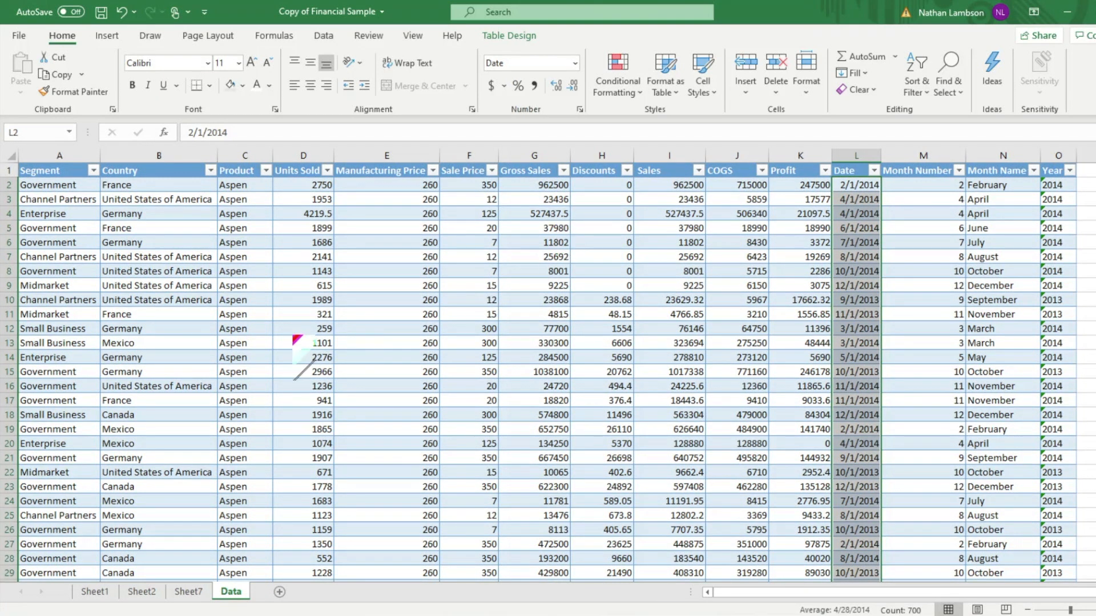
- Preview several recommended PivotTables for the whole table, including Sum of Units Sold by Country and Sum of Profit by Product and Year, without inserting one
left_click(299, 343)
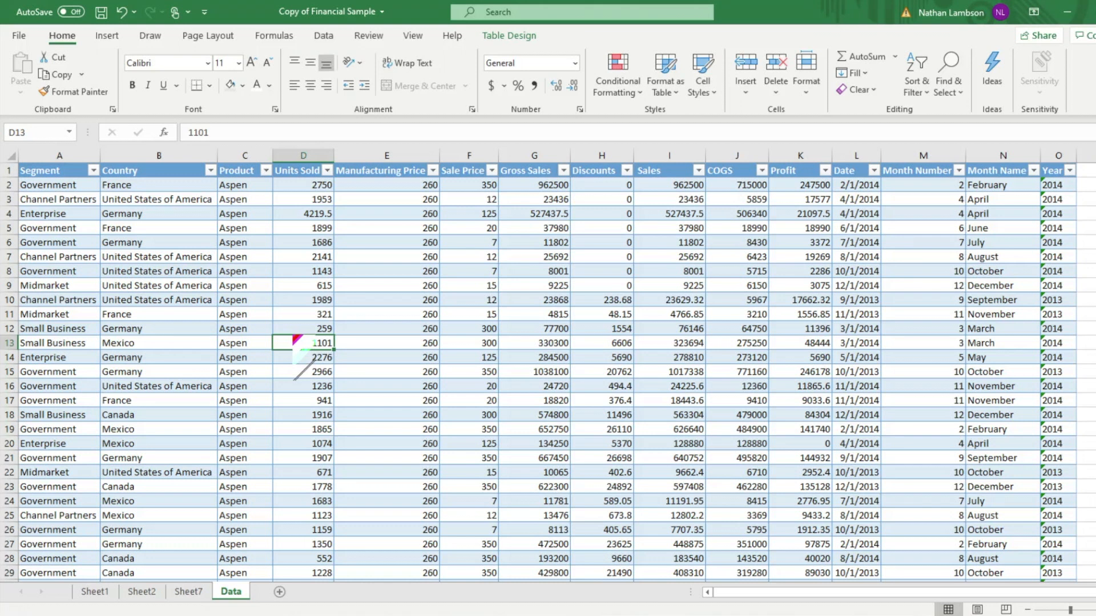
key("ctrl+a")
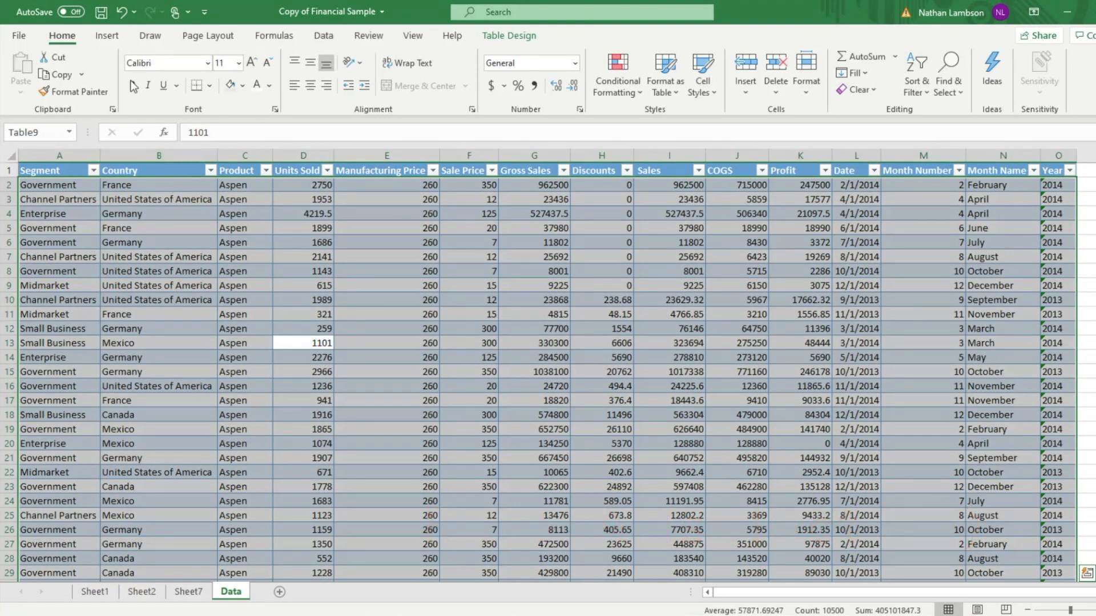
left_click(116, 39)
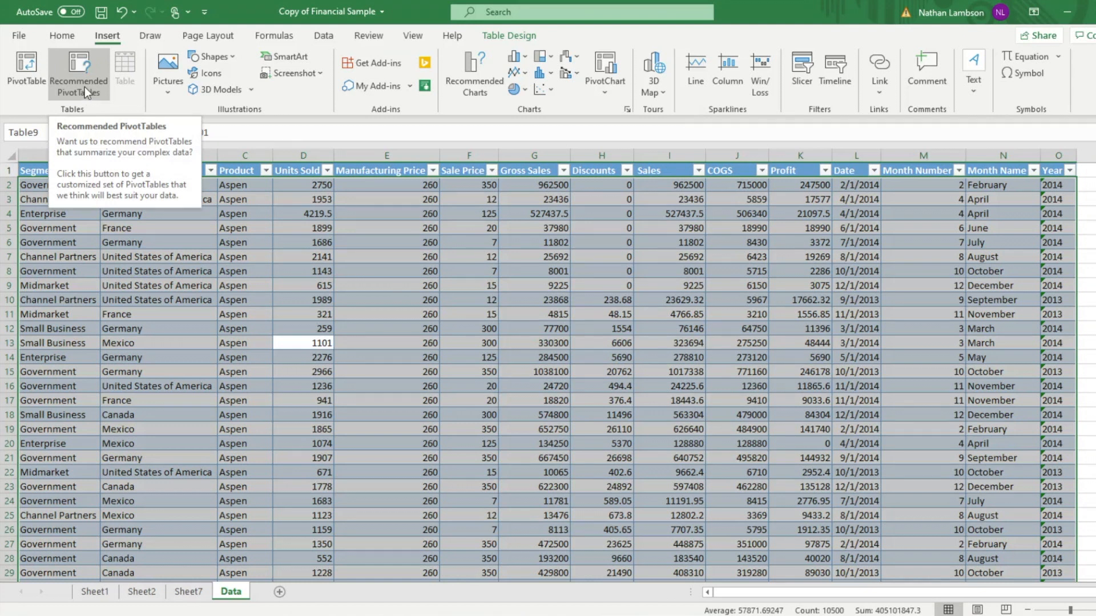
left_click(85, 87)
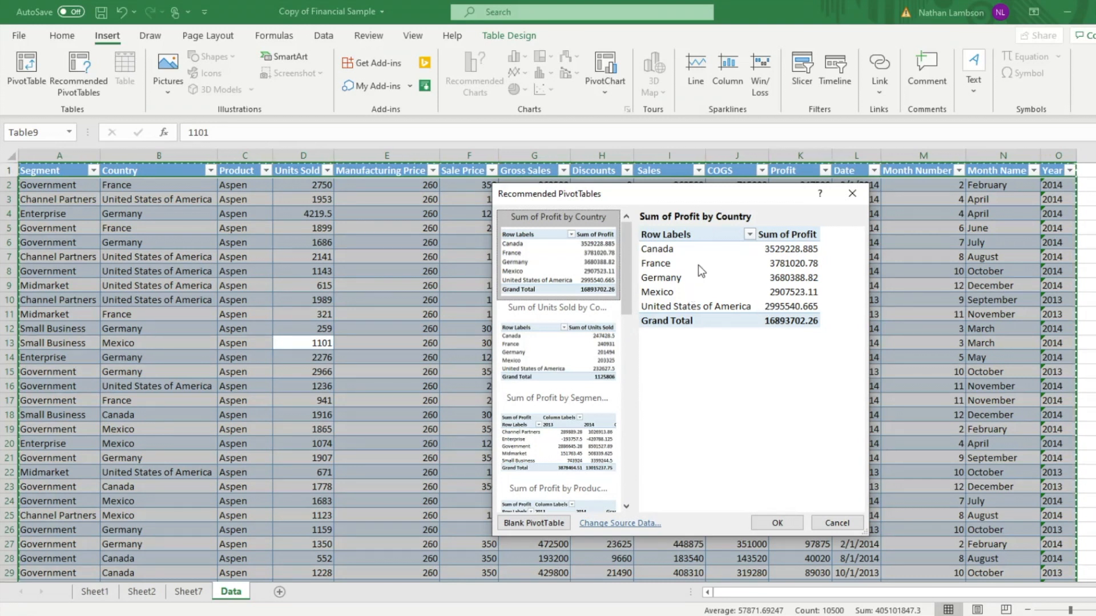
left_click(594, 348)
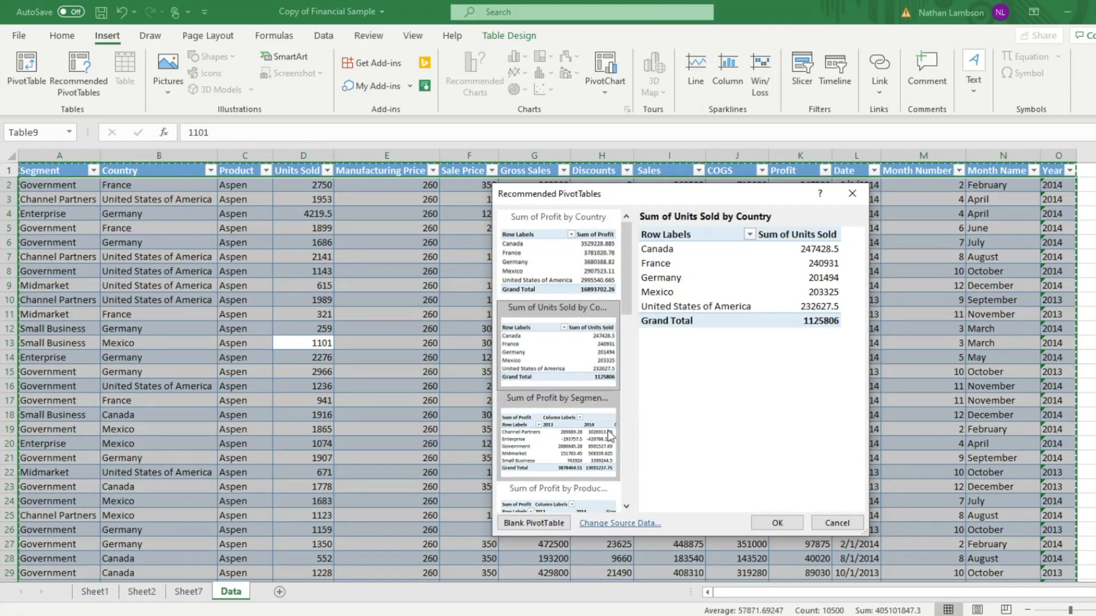
left_click(626, 508)
left_click(583, 392)
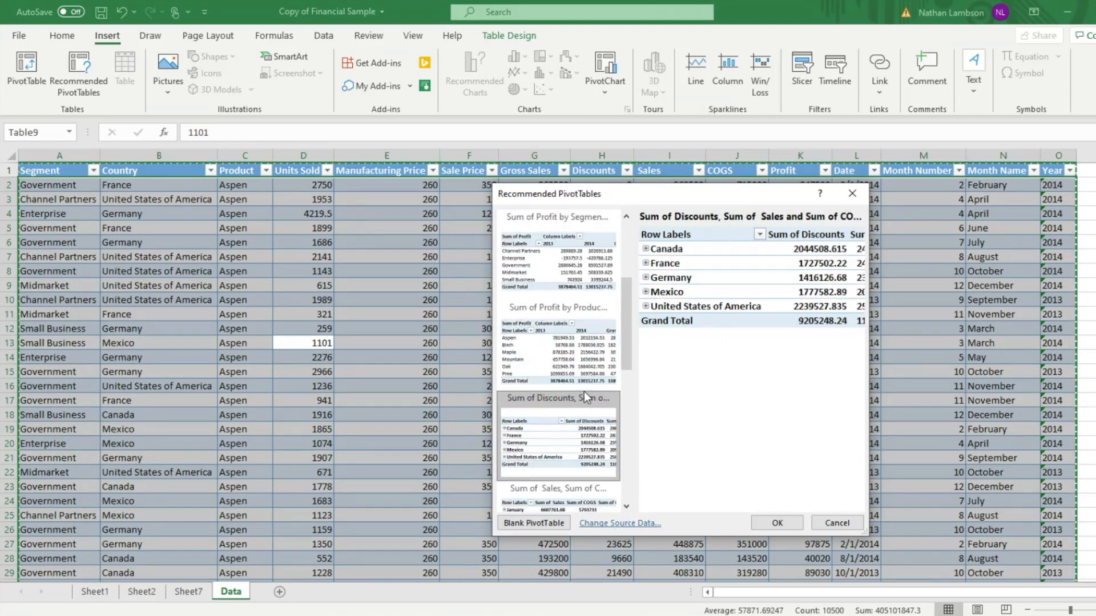
left_click(574, 336)
left_click(629, 384)
left_click_drag(629, 385, 617, 411)
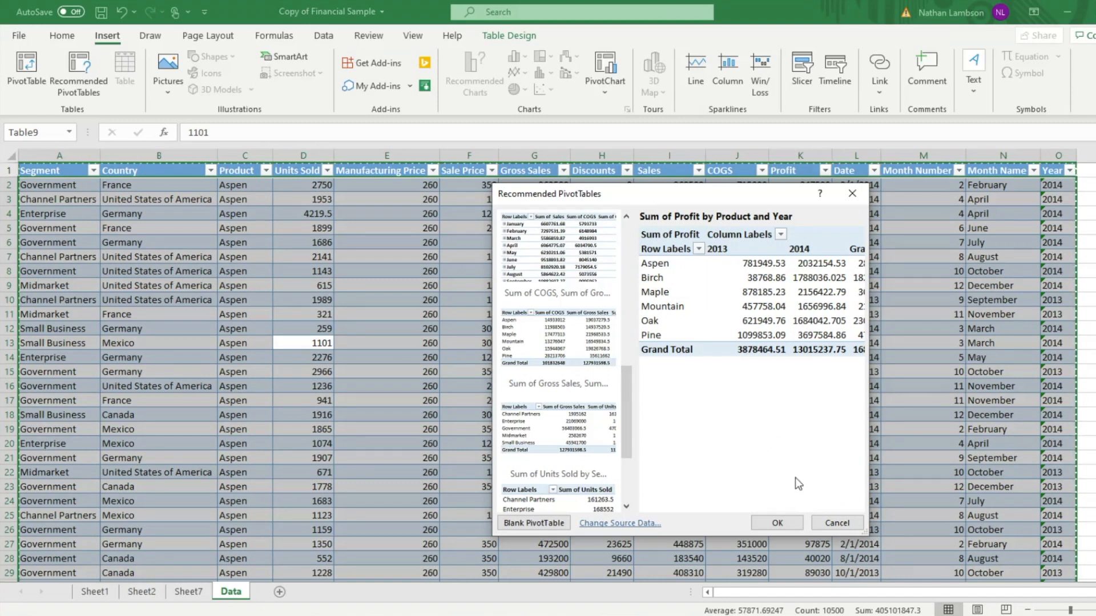
left_click(829, 522)
- Insert a blank PivotTable based on the whole table Table9 on a new worksheet
left_click(562, 417)
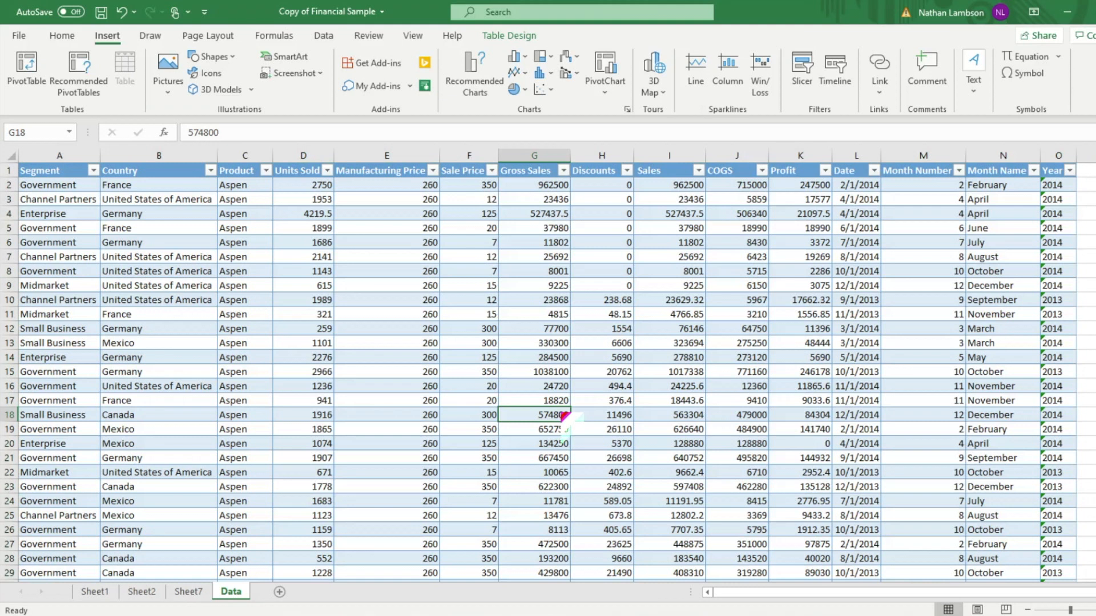
key("ctrl+a")
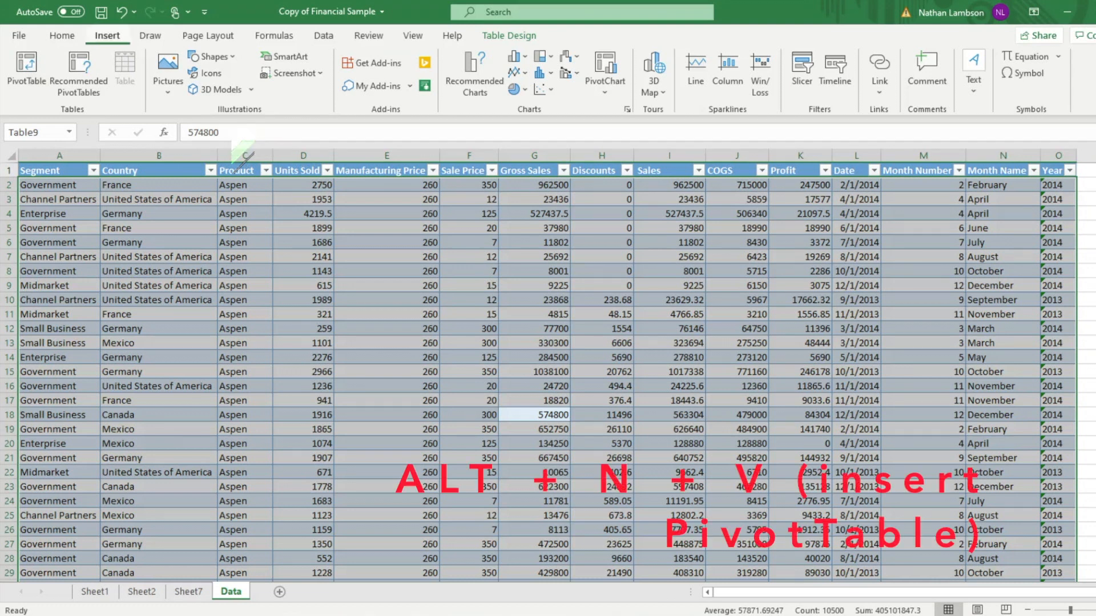
key("alt+n")
key("v")
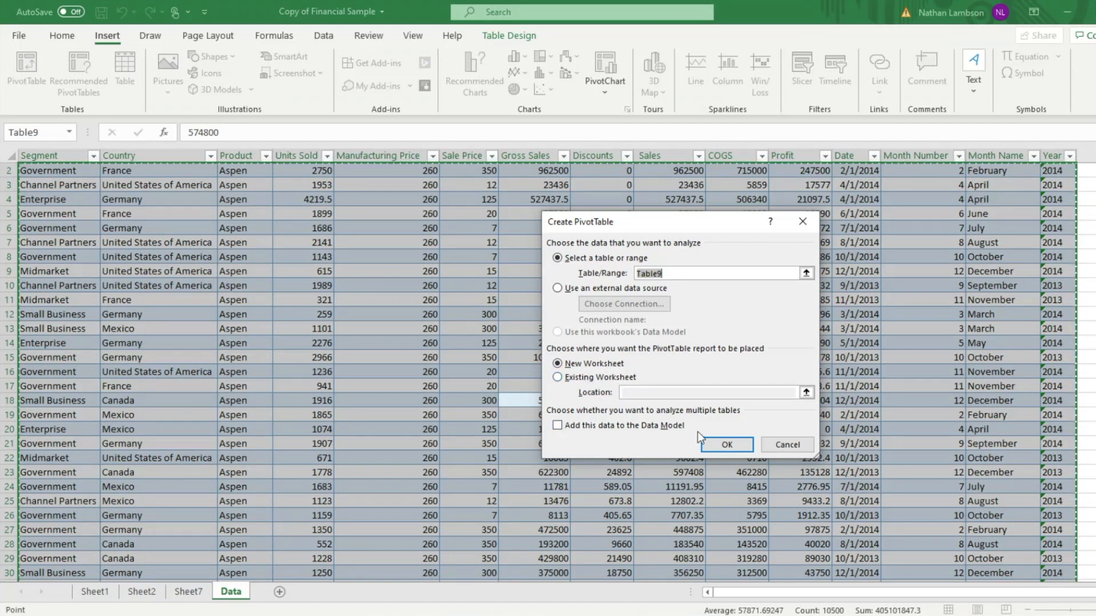
left_click(731, 446)
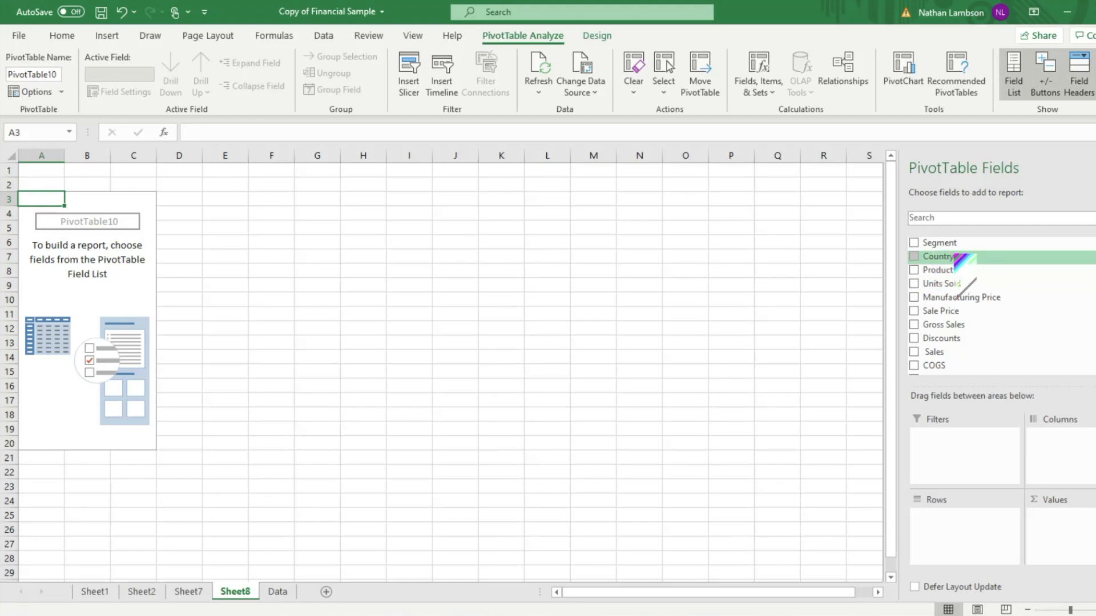
- Add the Country field to the Rows area of the new PivotTable
scroll(965, 261, "down", 1)
left_click_drag(938, 244, 970, 516)
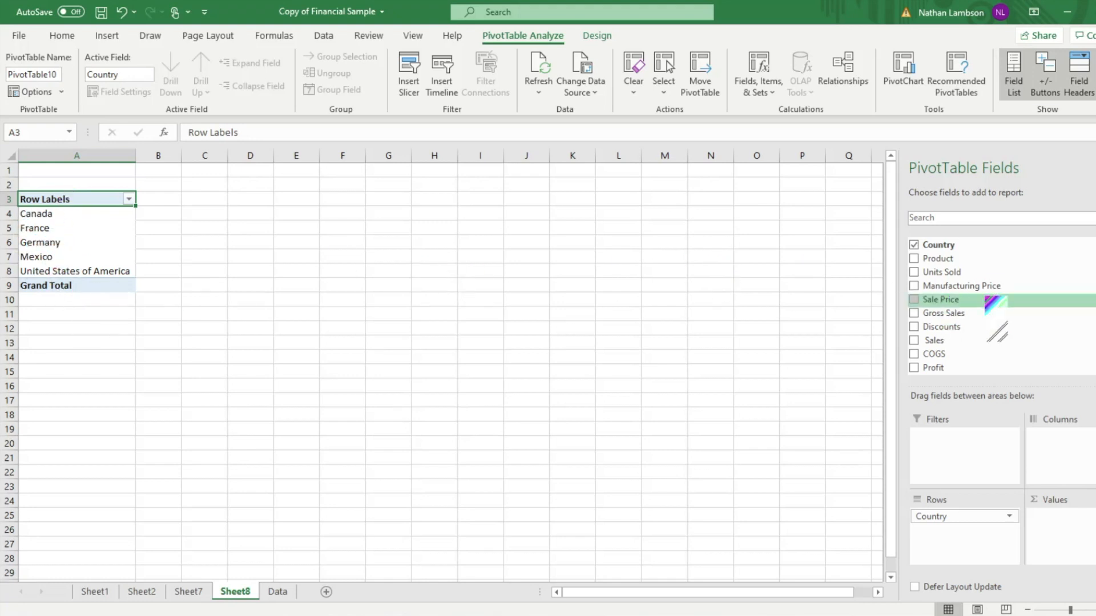
scroll(971, 311, "down", 1)
scroll(971, 308, "down", 5)
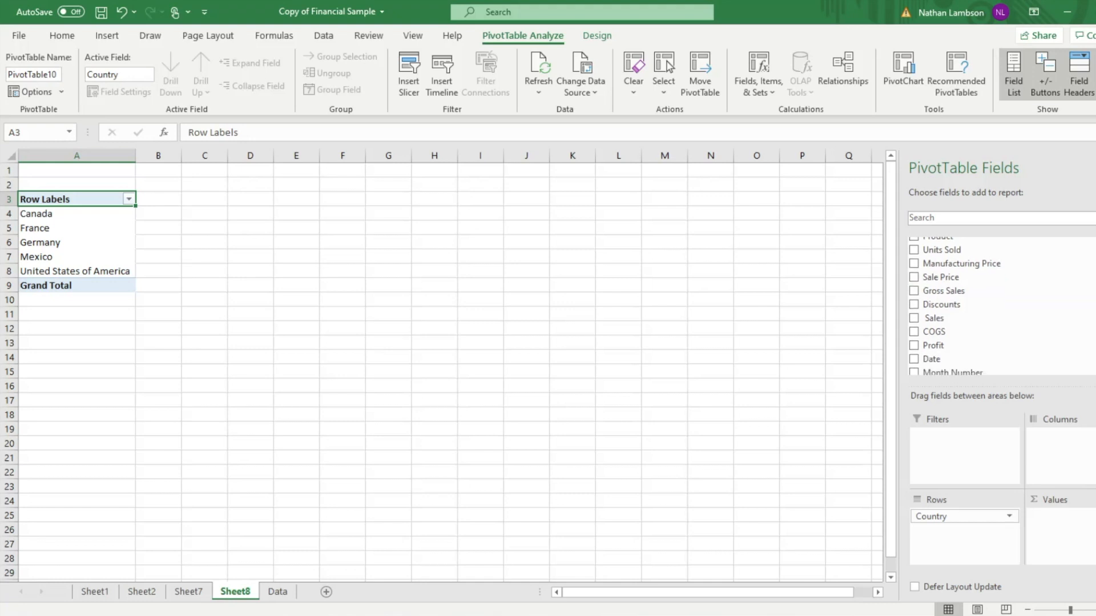
- Add the Profit field to the PivotTable's Values area and format all its amounts as Accounting with no decimal places
scroll(970, 309, "up", 2)
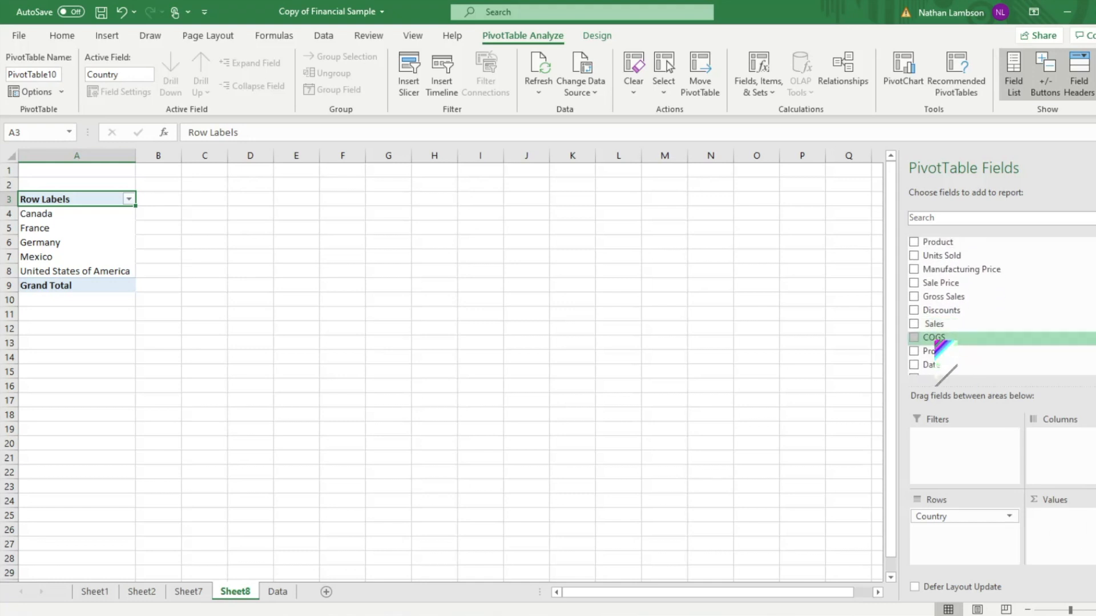
left_click_drag(936, 352, 1056, 517)
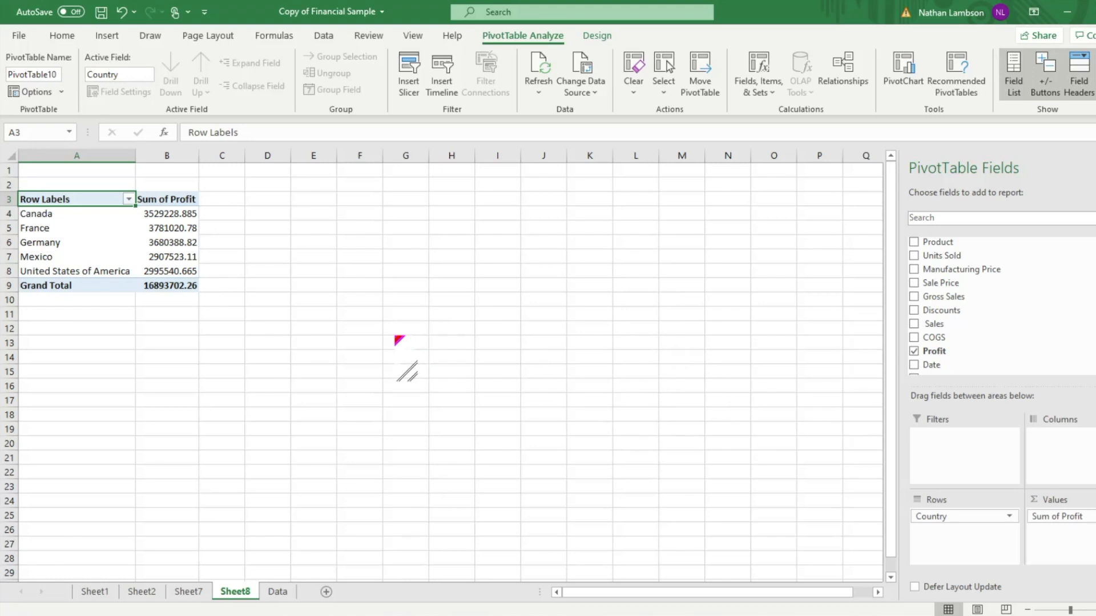
left_click_drag(170, 214, 169, 283)
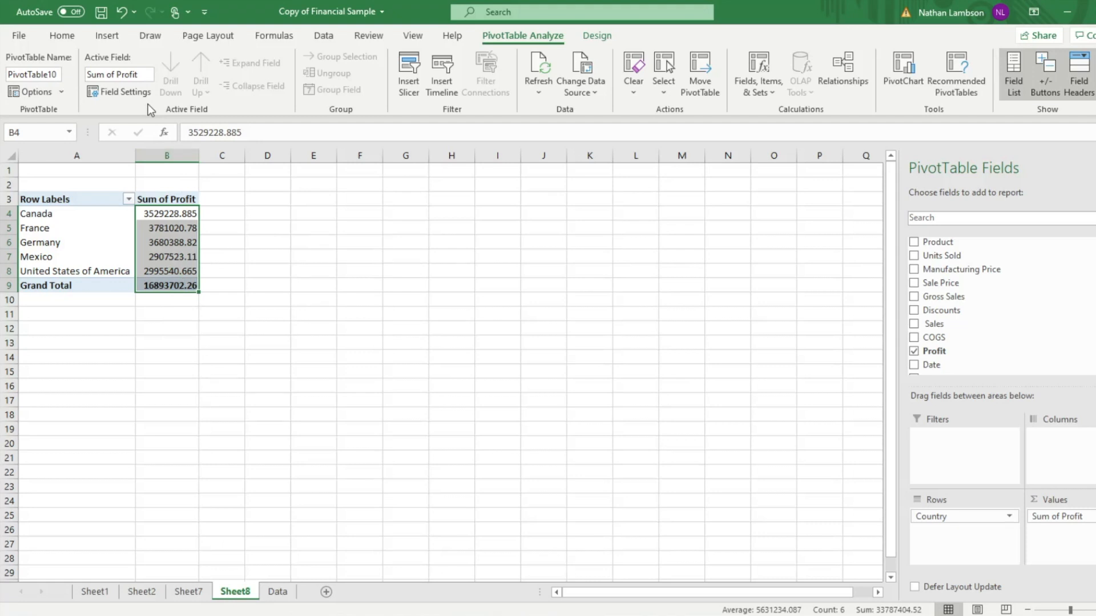
left_click(67, 35)
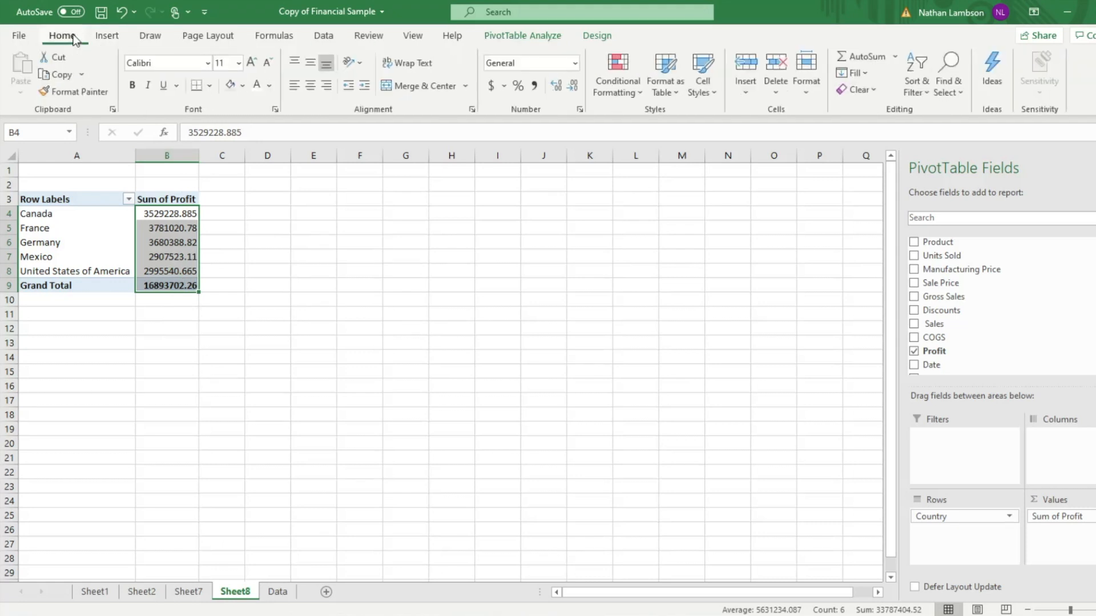
left_click(492, 87)
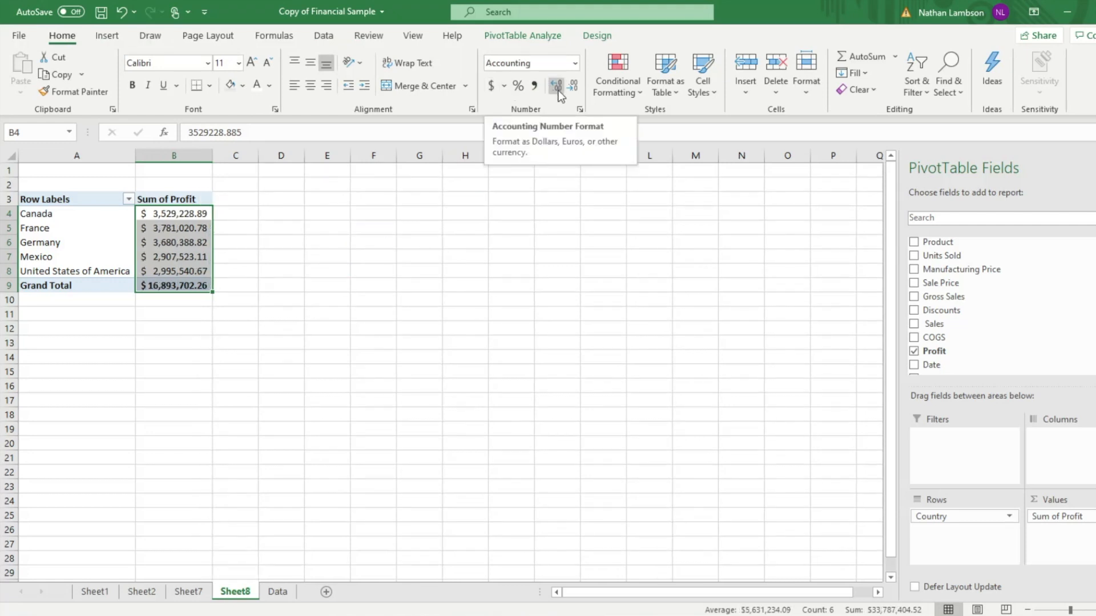
left_click(573, 86)
left_click(572, 86)
left_click(420, 313)
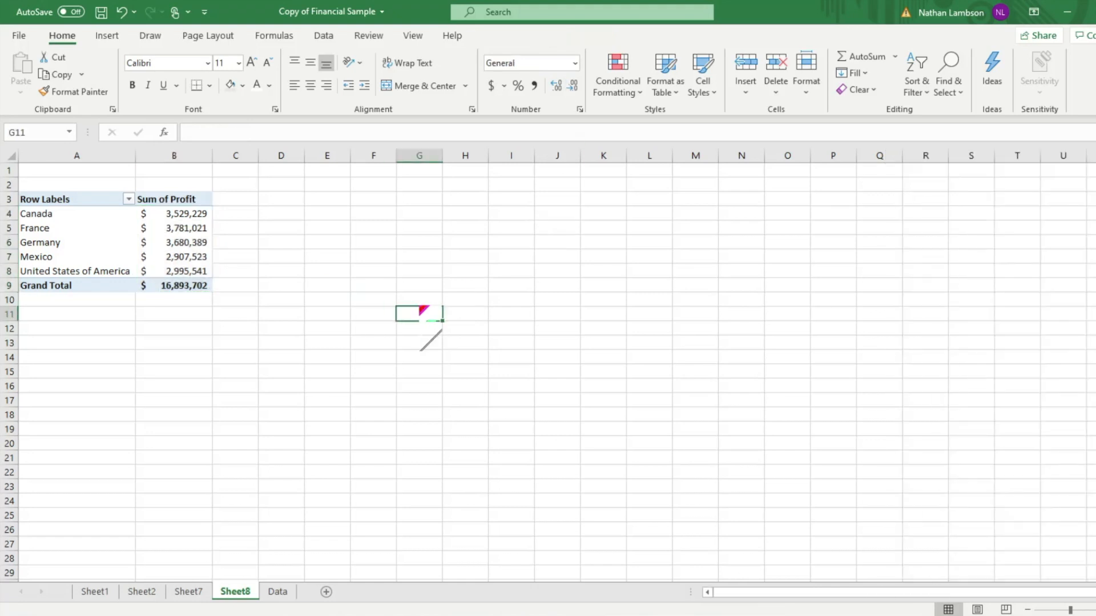
- Add the Year field to the PivotTable's Columns area to split profit by year
left_click(174, 257)
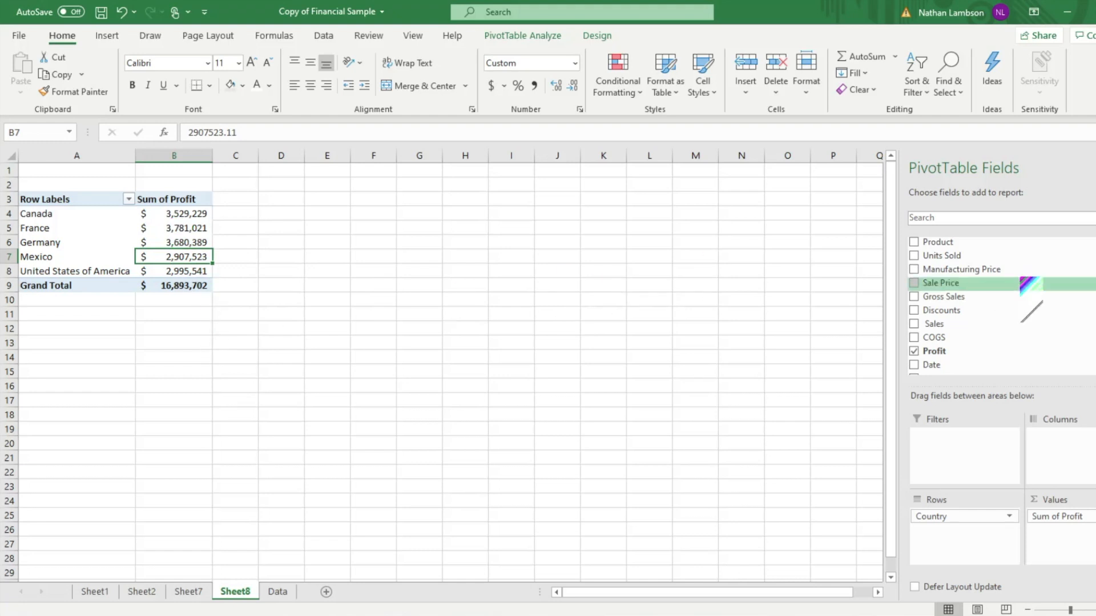
scroll(971, 302, "down", 3)
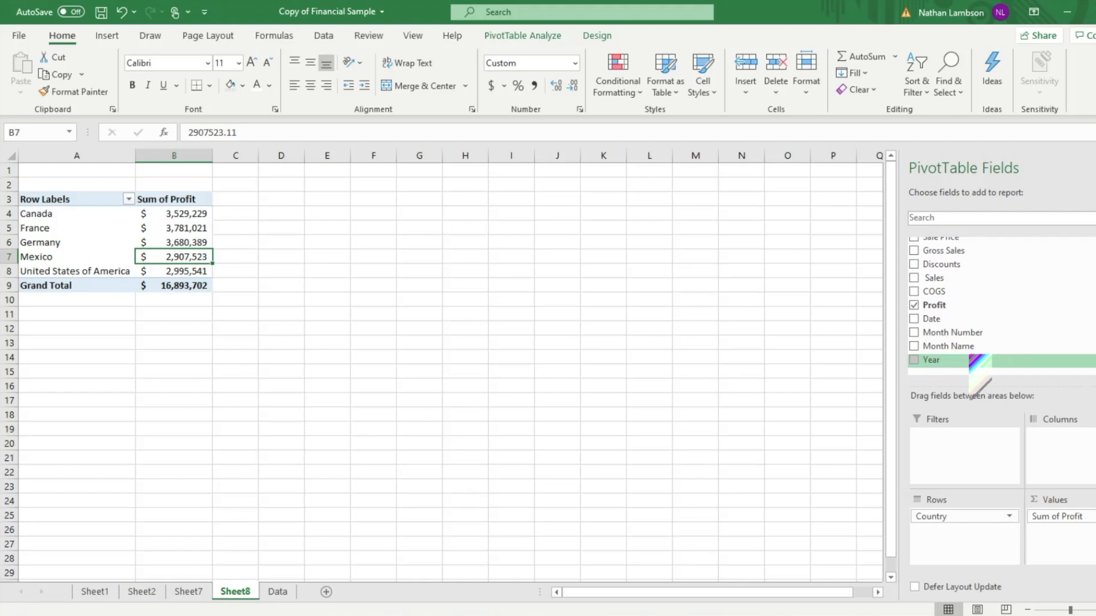
scroll(979, 365, "down", 1)
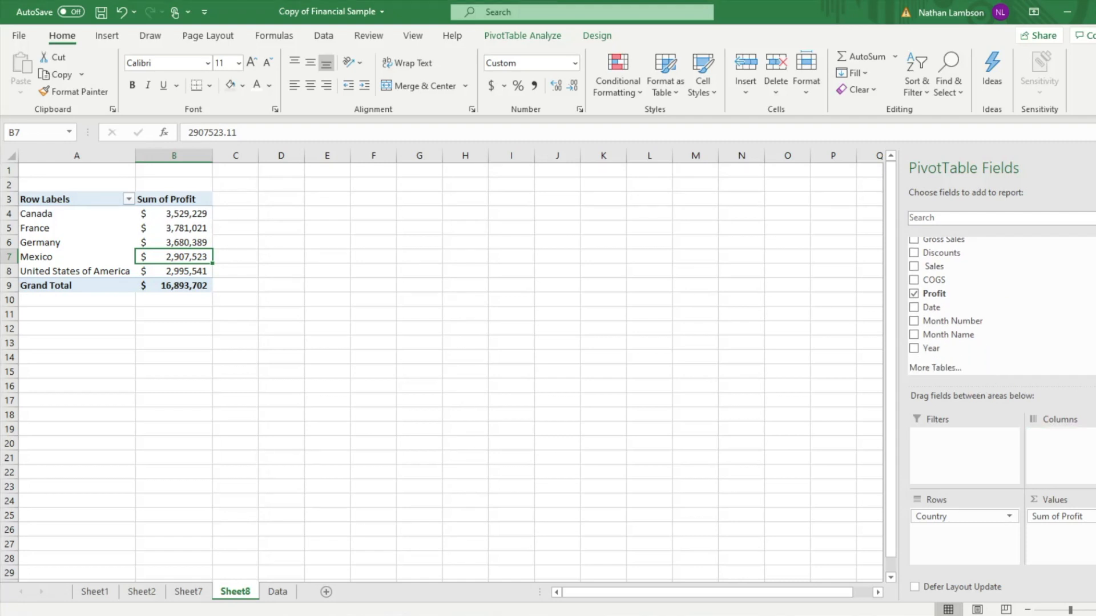
left_click_drag(931, 349, 1059, 445)
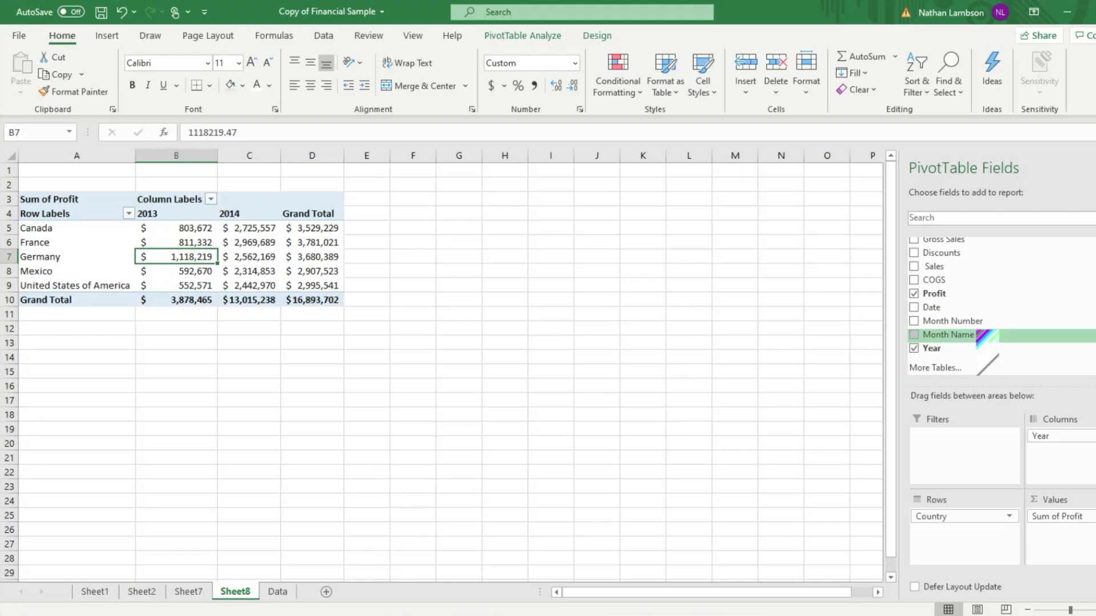
- Try a monthly breakdown with Month Name below Year in the Columns area, and remove that field again
left_click_drag(948, 335, 1061, 451)
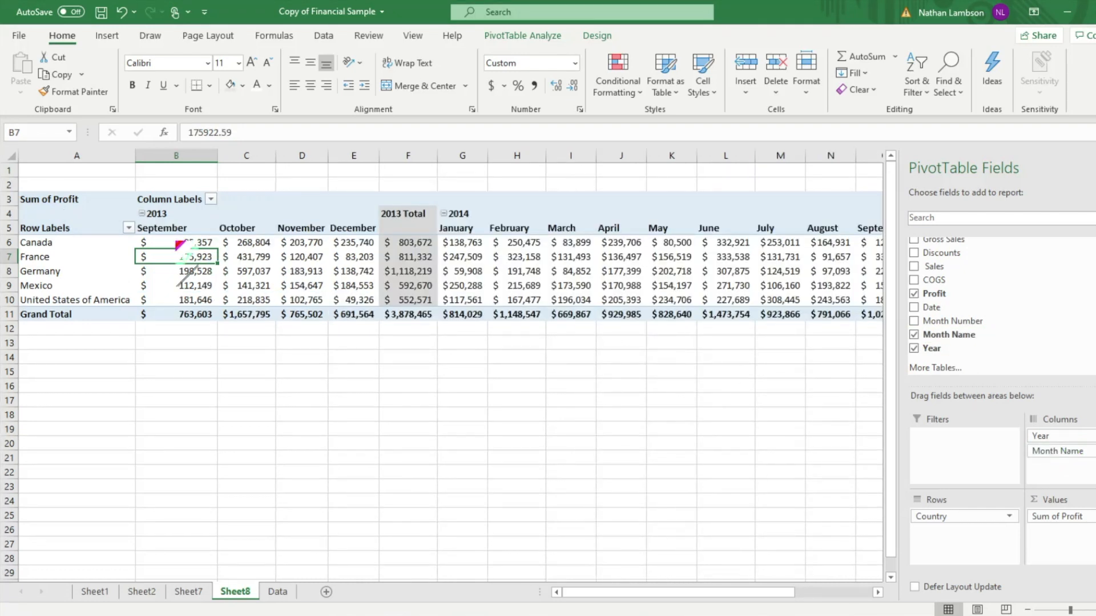
mouse_move(163, 235)
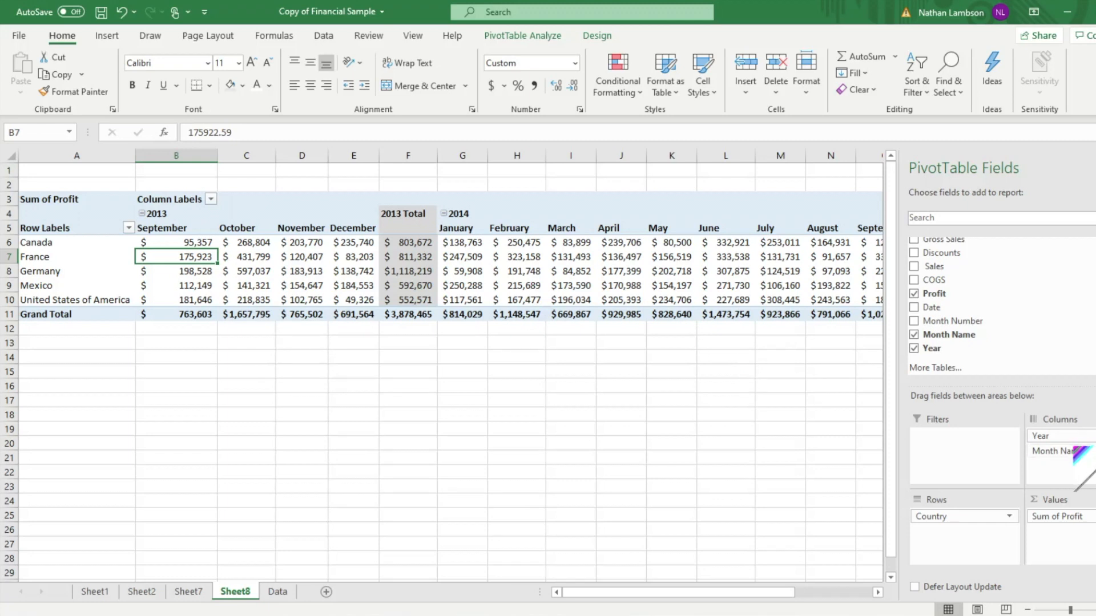
left_click(1044, 337)
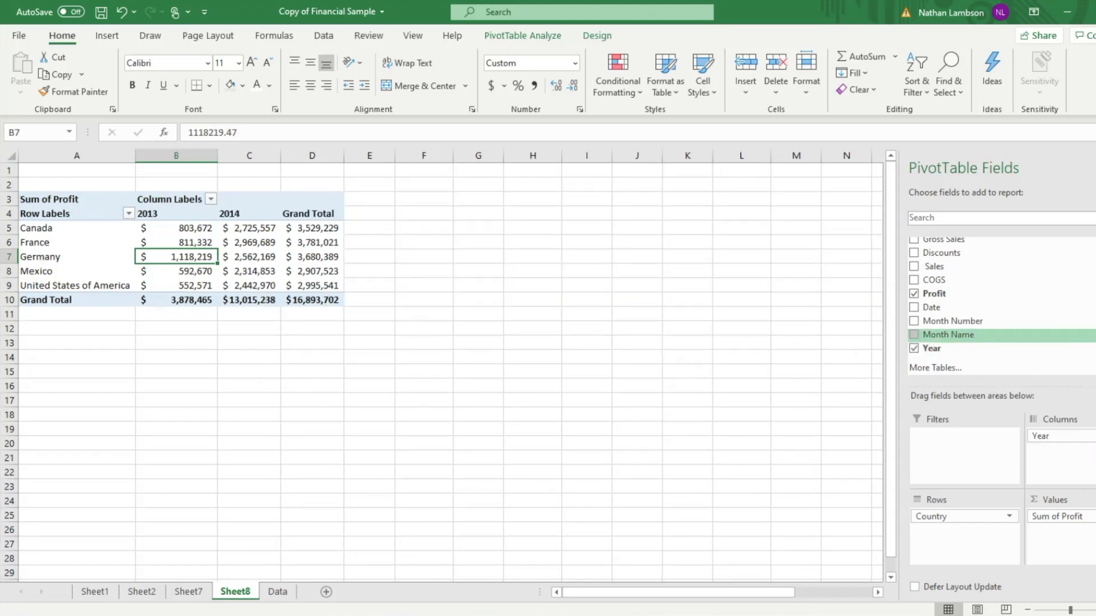
- Add the Product field to the Rows area and place it above Country so countries are grouped within each product
scroll(959, 309, "up", 4)
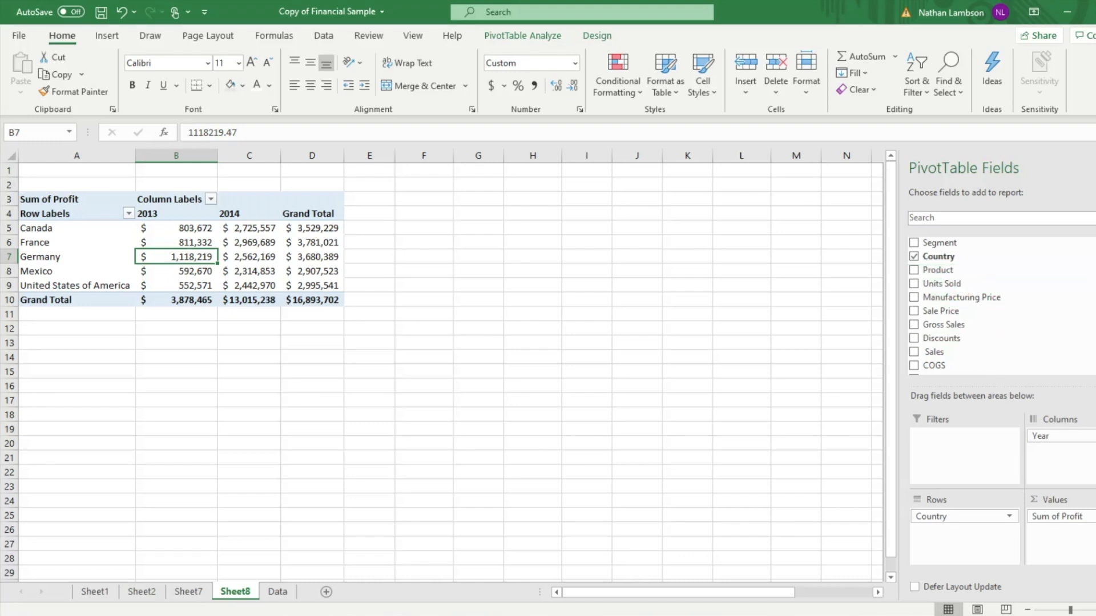
left_click_drag(938, 270, 964, 528)
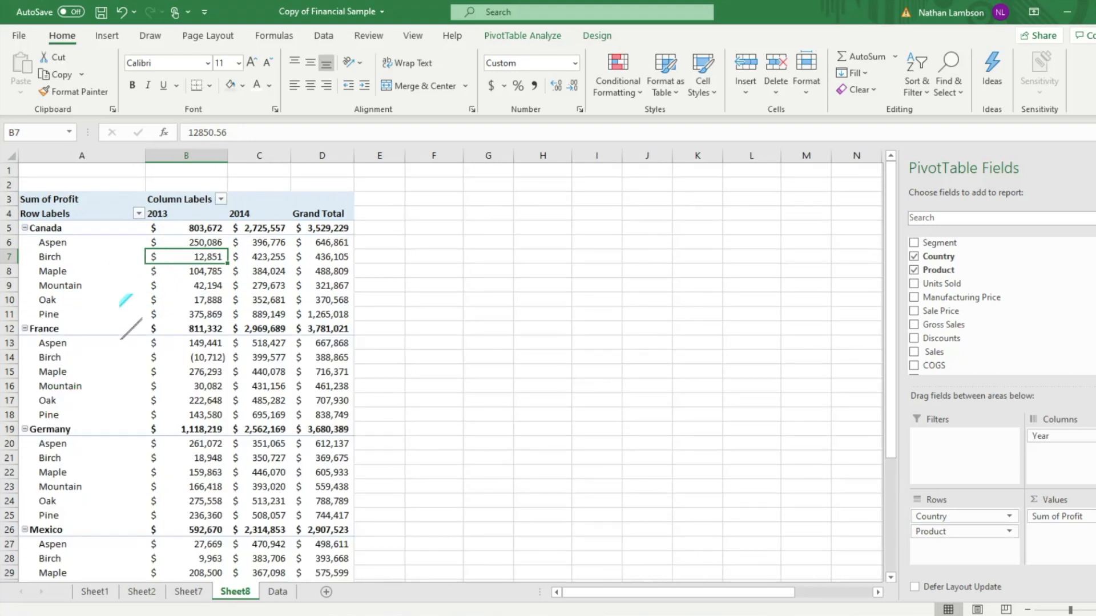
mouse_move(204, 294)
left_click_drag(976, 534, 976, 511)
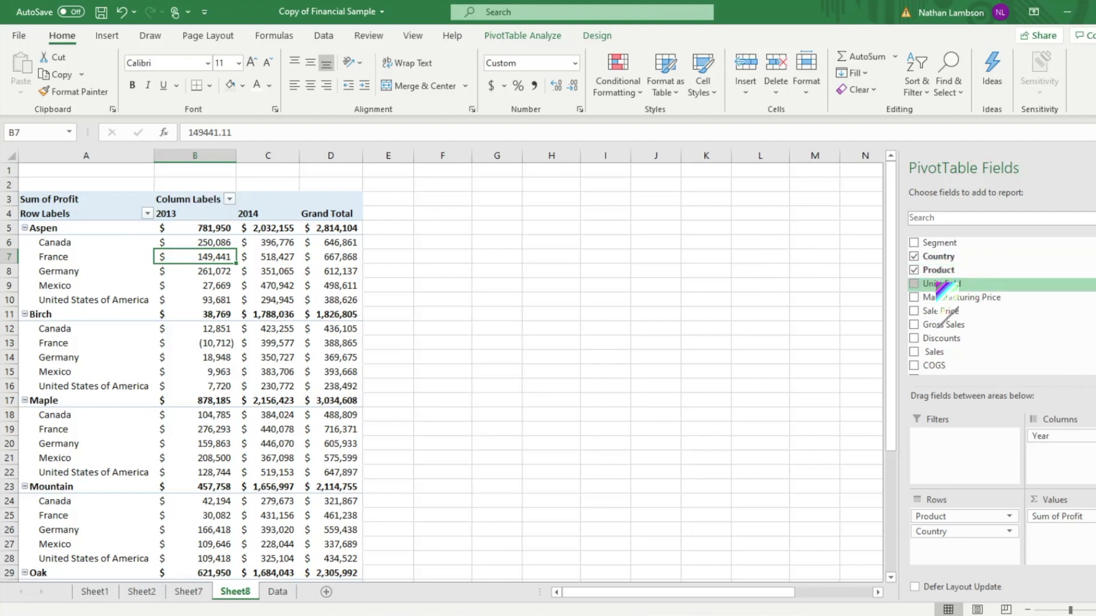
- Remove Country from the Rows area and Year from the Columns area of the PivotTable
scroll(970, 303, "down", 1)
left_click_drag(978, 537, 993, 340)
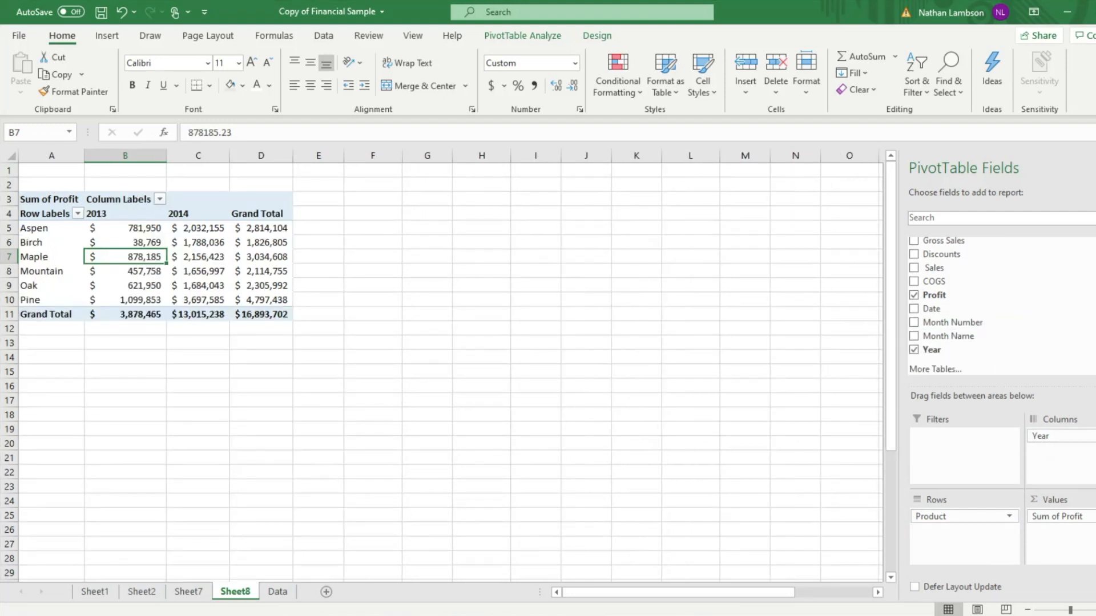
left_click_drag(1068, 440, 1056, 311)
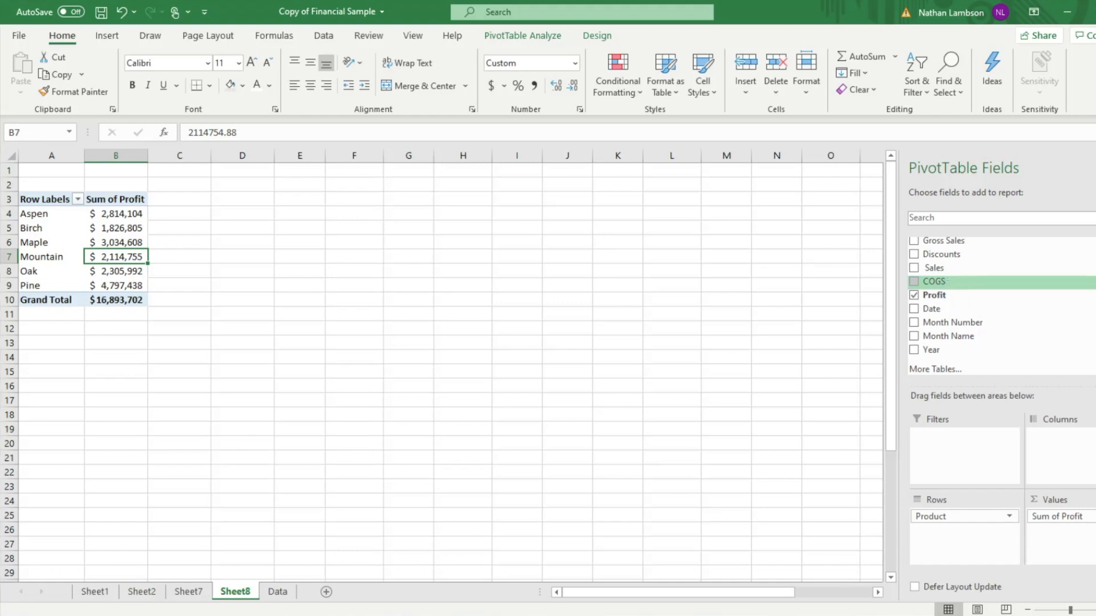
- Add COGS and Gross Sales to the Values area, ordering the sums as Gross Sales, COGS and Profit
left_click_drag(1063, 519, 1060, 524)
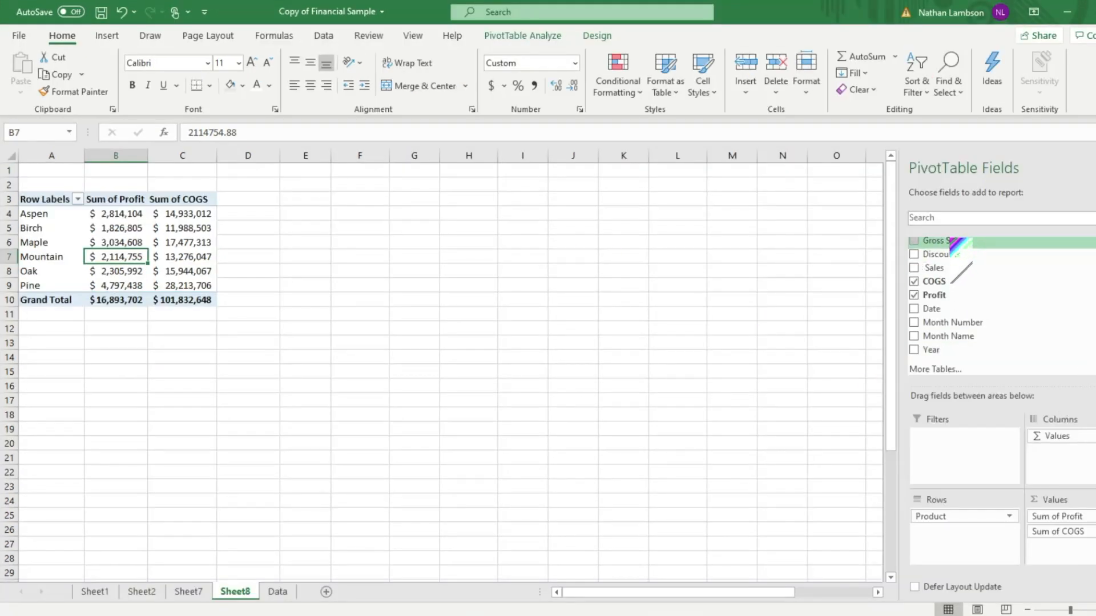
left_click_drag(943, 241, 1067, 528)
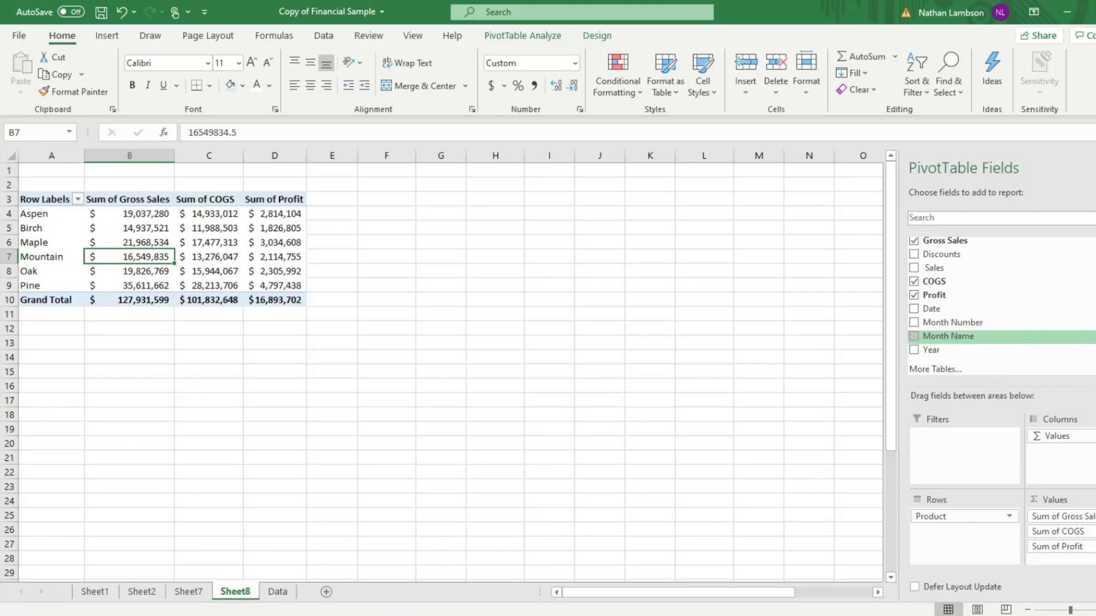
scroll(970, 296, "up", 3)
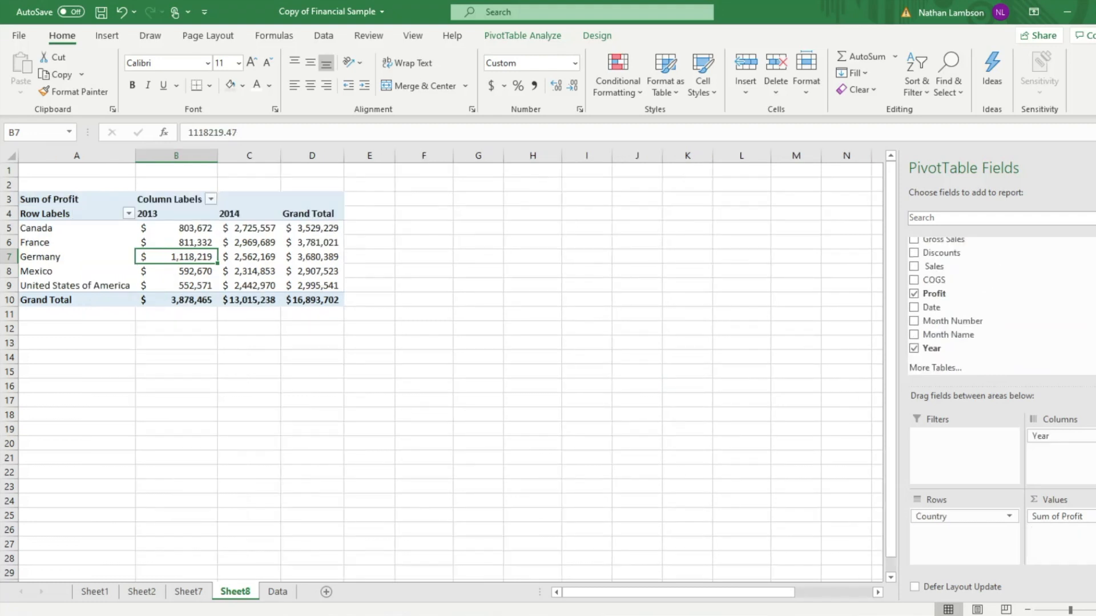
scroll(970, 302, "up", 1)
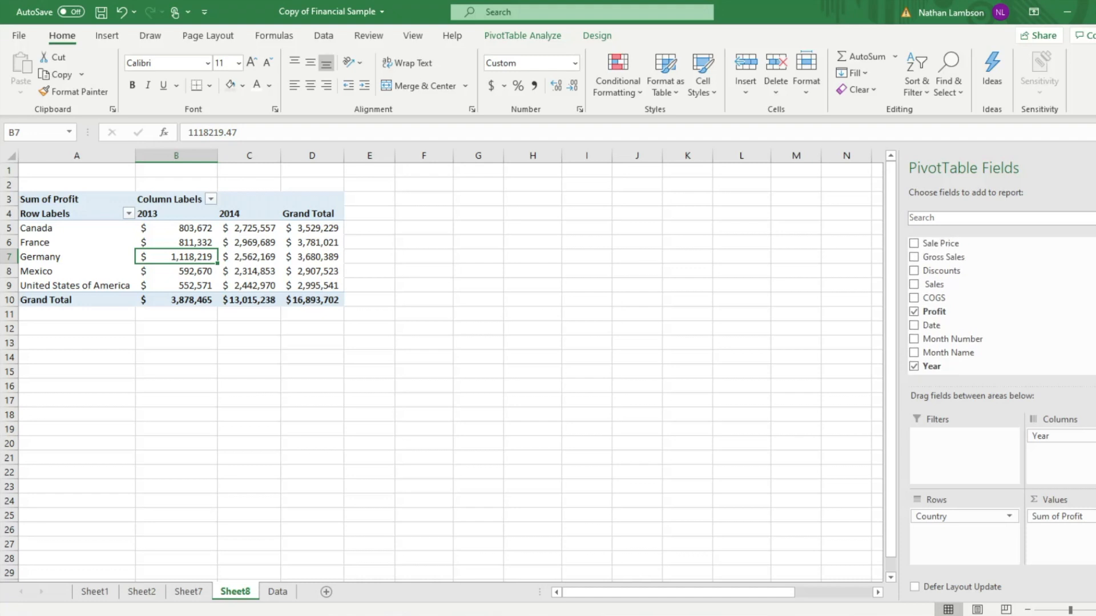
scroll(971, 303, "up", 5)
scroll(970, 303, "up", 1)
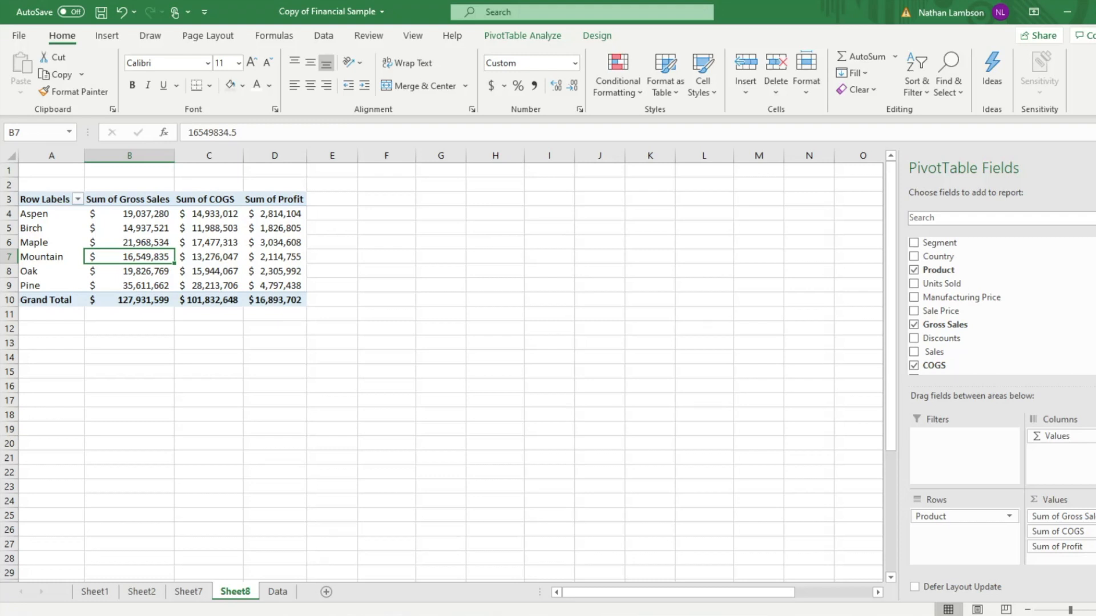
scroll(971, 305, "down", 3)
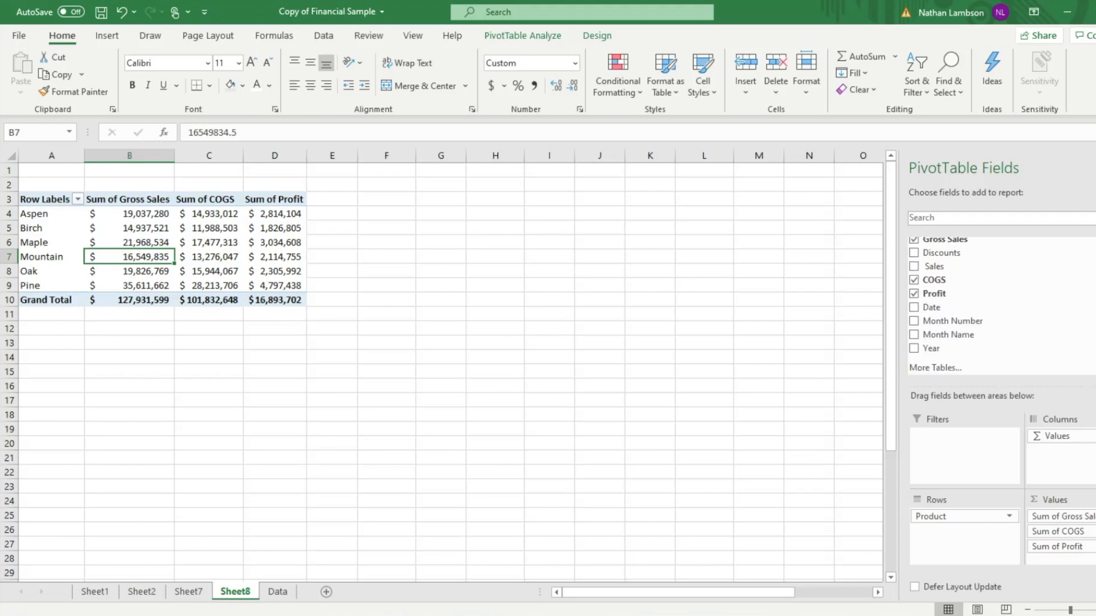
scroll(970, 305, "up", 3)
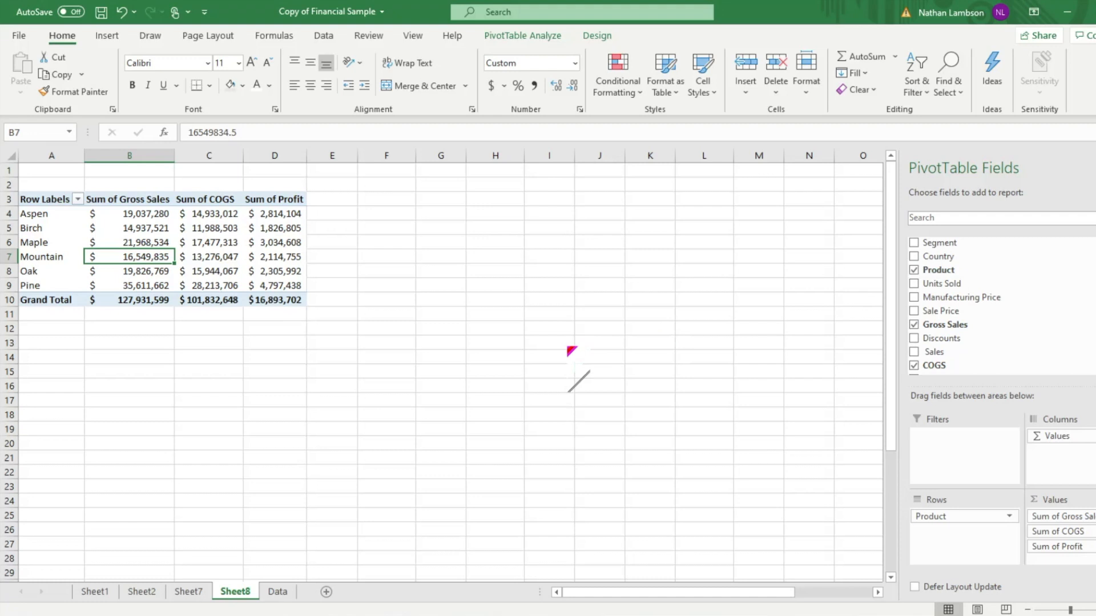